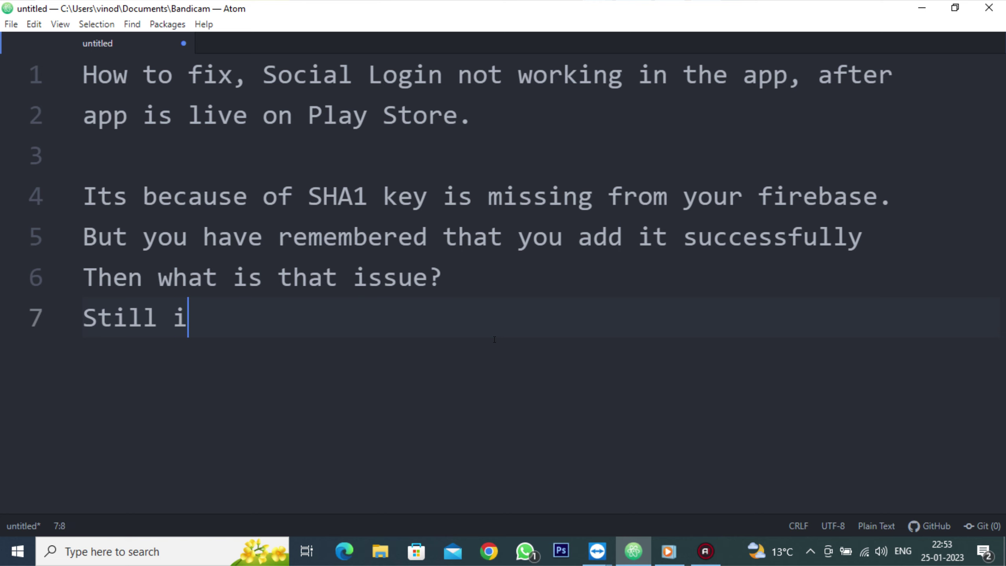
- Complete line 7 of the note as "Still issue of SHA1, you have added SHA1 of your release APK,"
{"action": "type", "text": "HA"}
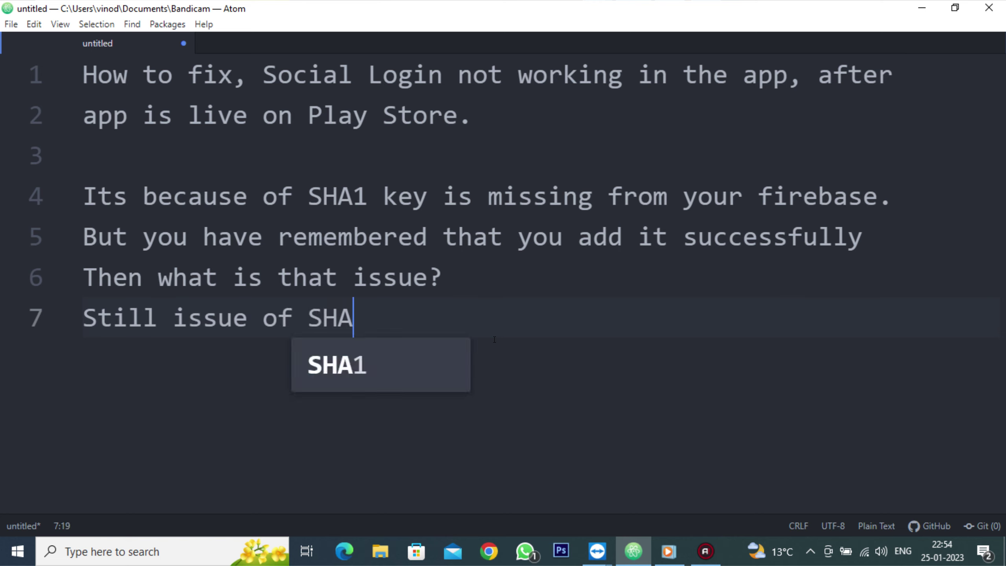
{"action": "type", "text": "1,"}
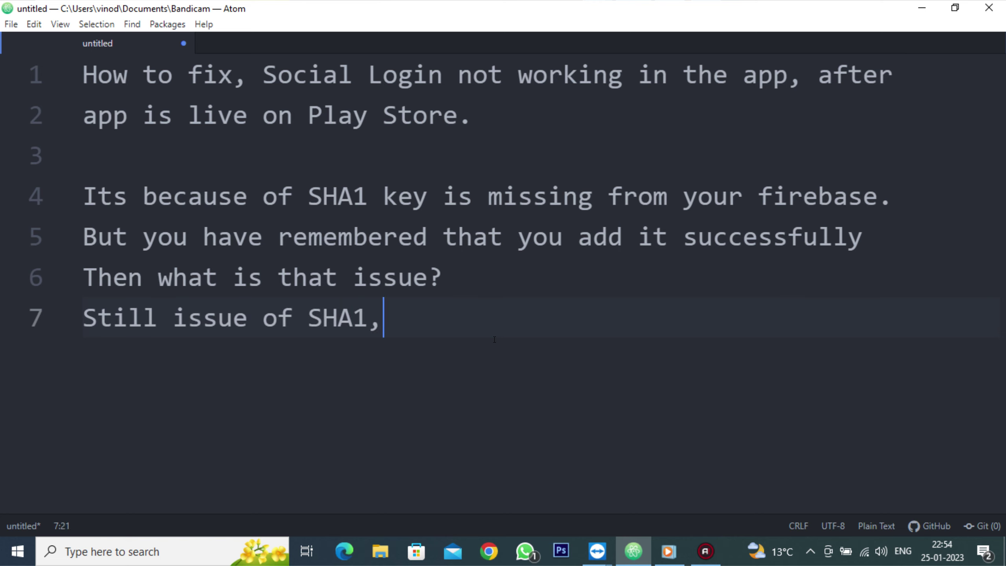
{"action": "type", "text": " you hav"}
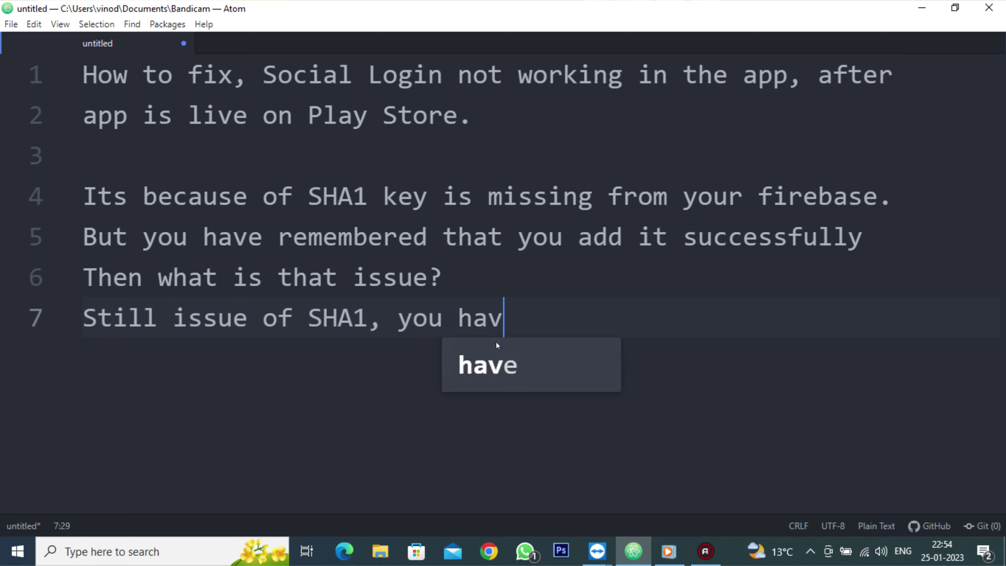
{"action": "type", "text": "e added "}
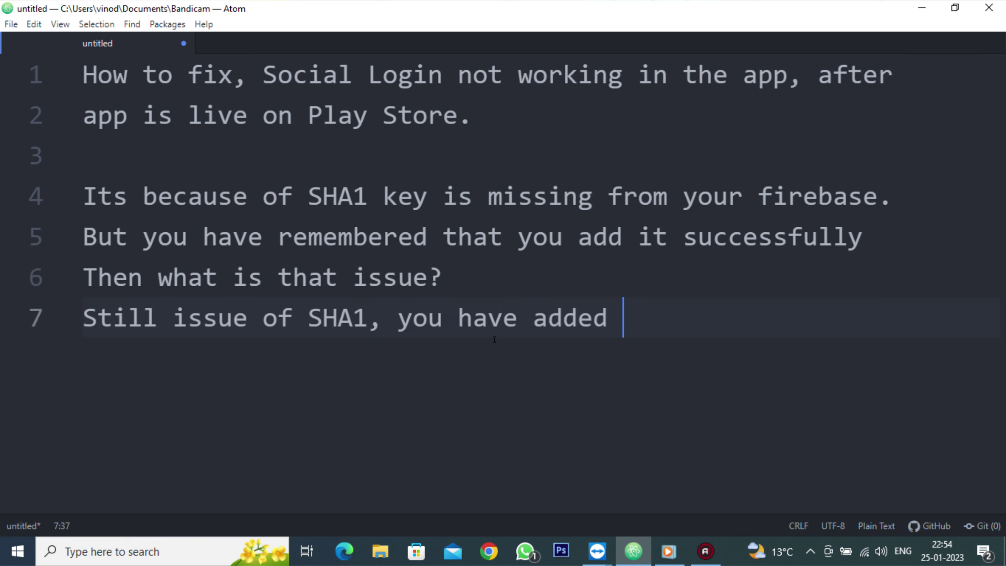
{"action": "type", "text": "SHA1 of your"}
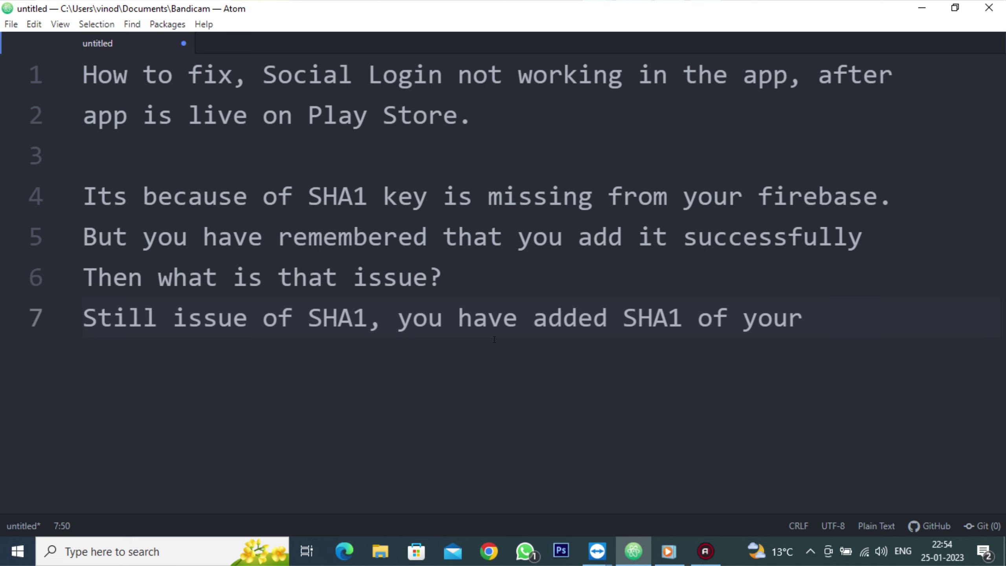
{"action": "type", "text": "release AP"}
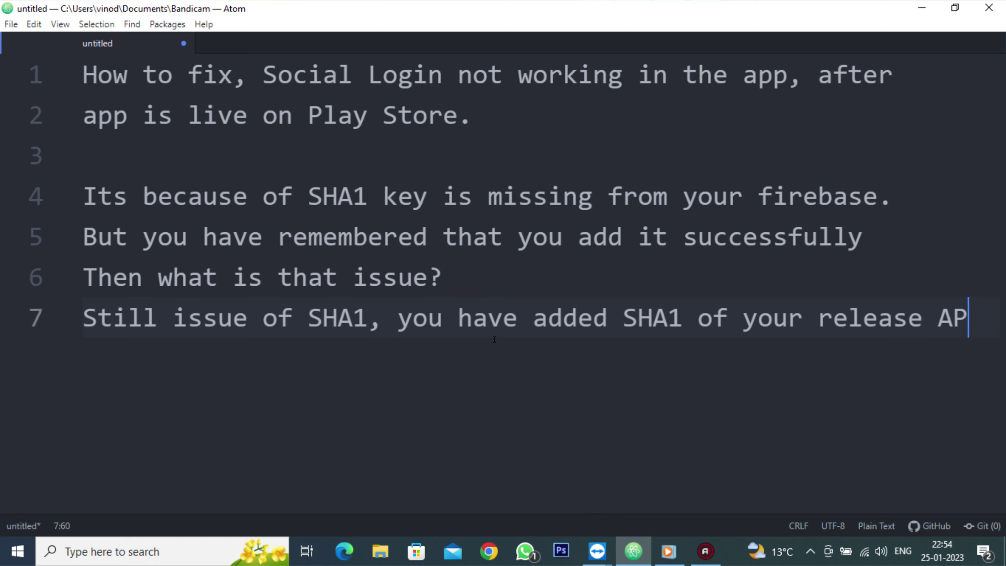
{"action": "type", "text": "K,"}
{"action": "key", "text": "Return"}
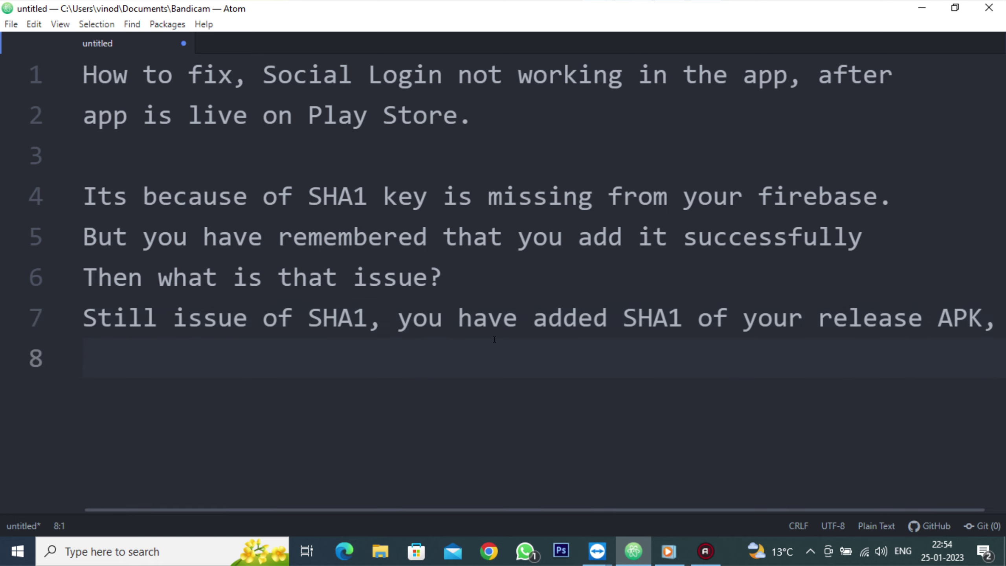
- Finish the sentence on line 8 of the note with "not for production APK."
{"action": "type", "text": "not for pr"}
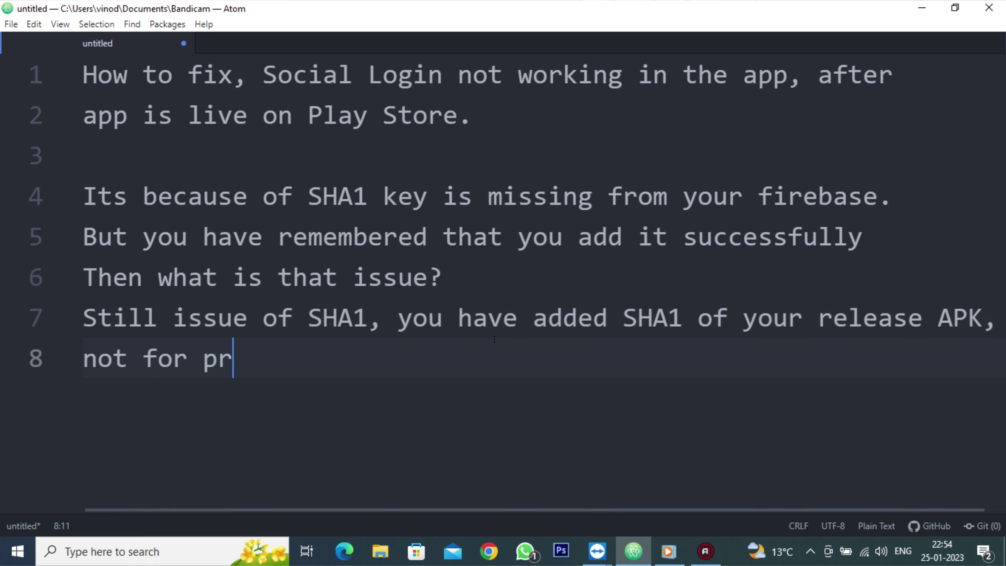
{"action": "type", "text": "oduction "}
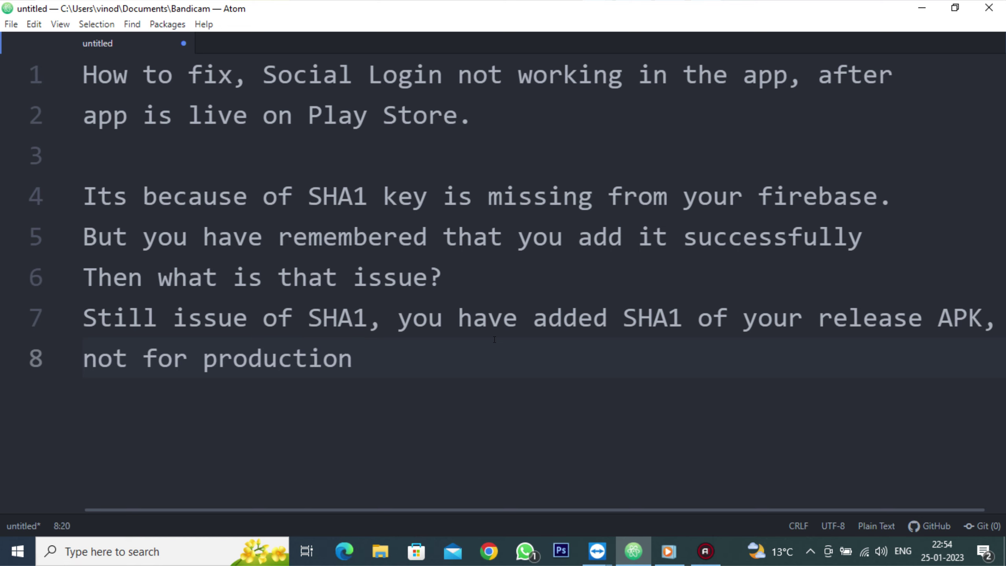
{"action": "type", "text": "APK"}
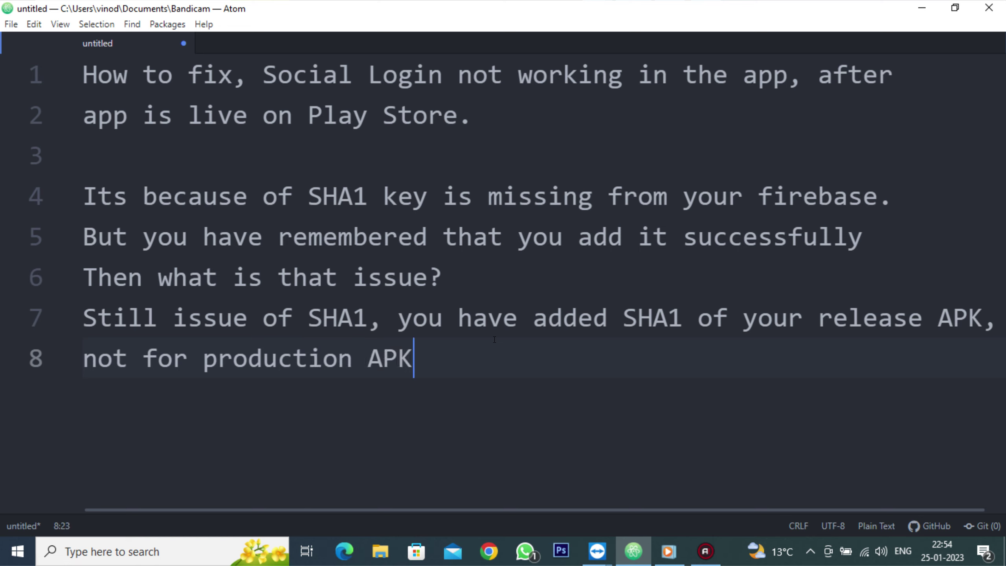
{"action": "type", "text": "."}
{"action": "key", "text": "Return"}
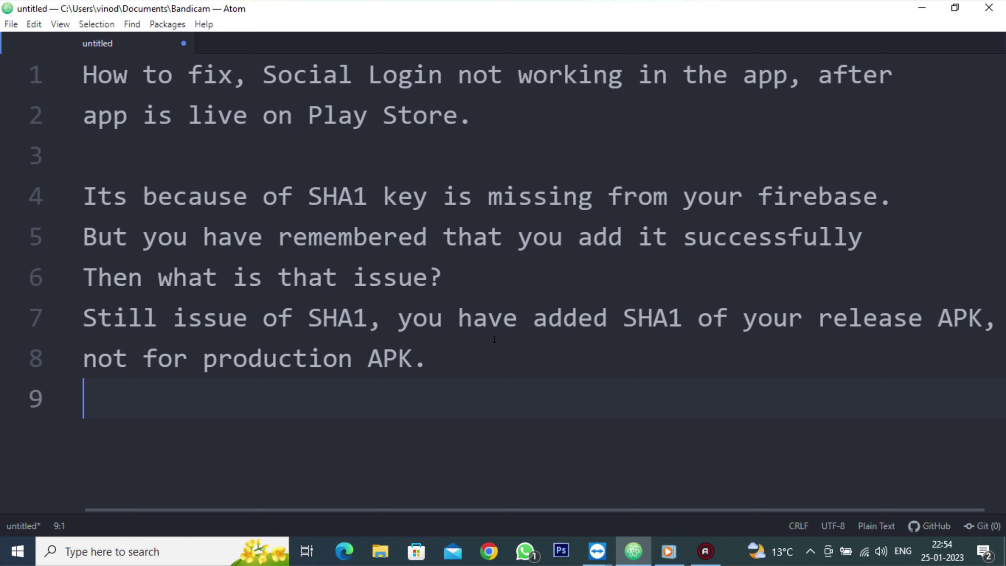
- Leave a blank line and add the question "How you will get SHA1 for production APK?" on line 10
{"action": "key", "text": "Return"}
{"action": "type", "text": "How you"}
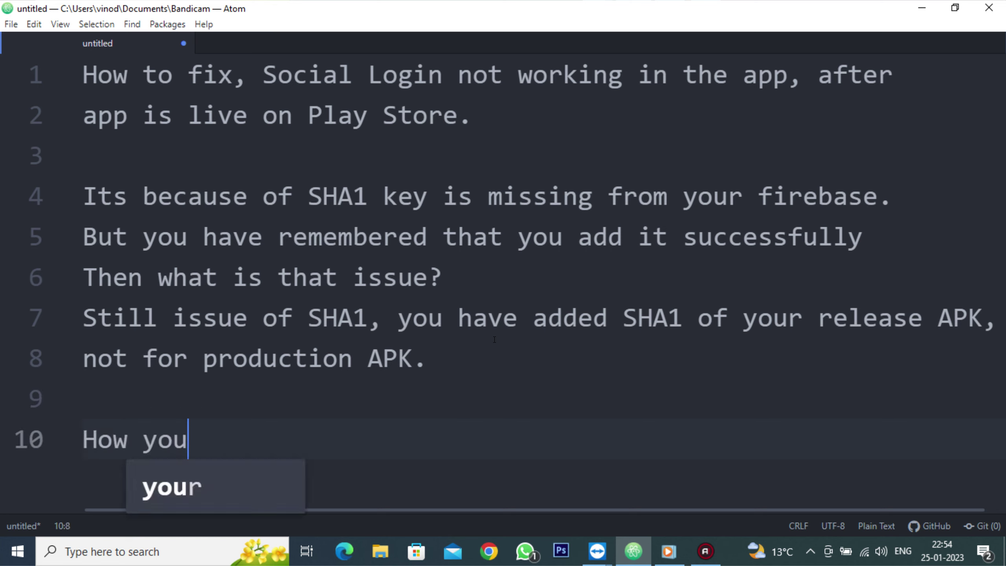
{"action": "type", "text": " will get "}
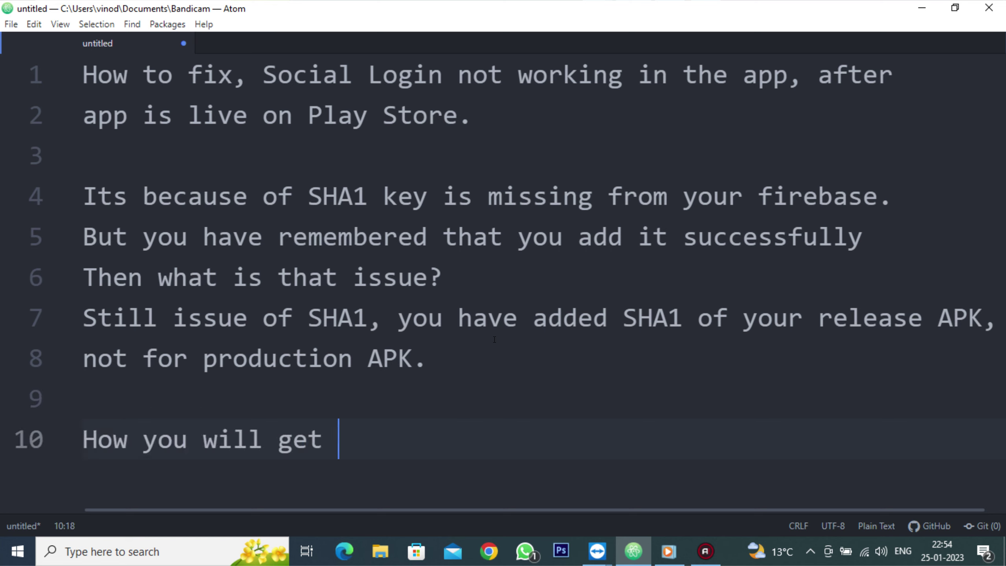
{"action": "type", "text": "SHA1 fo"}
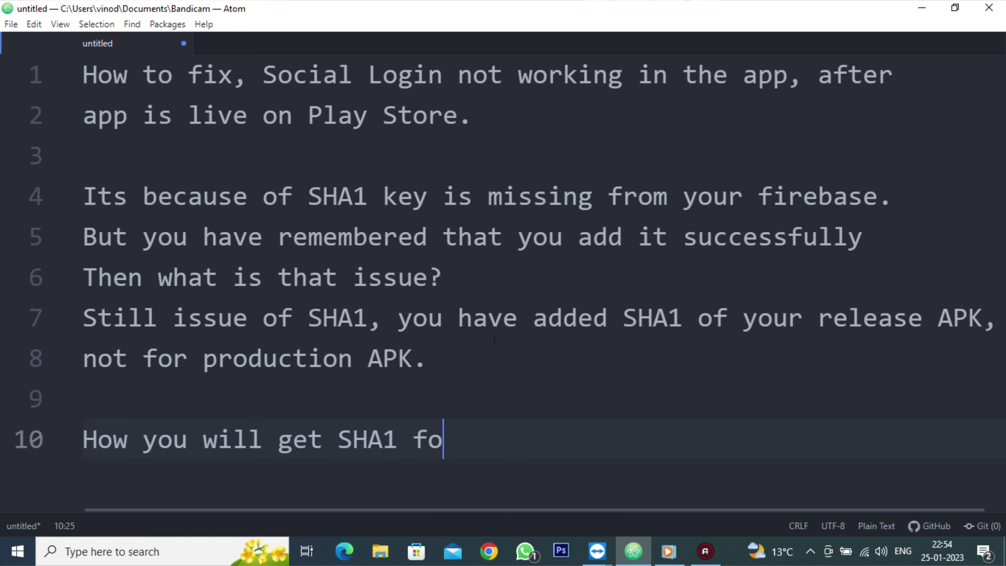
{"action": "type", "text": "r productio"}
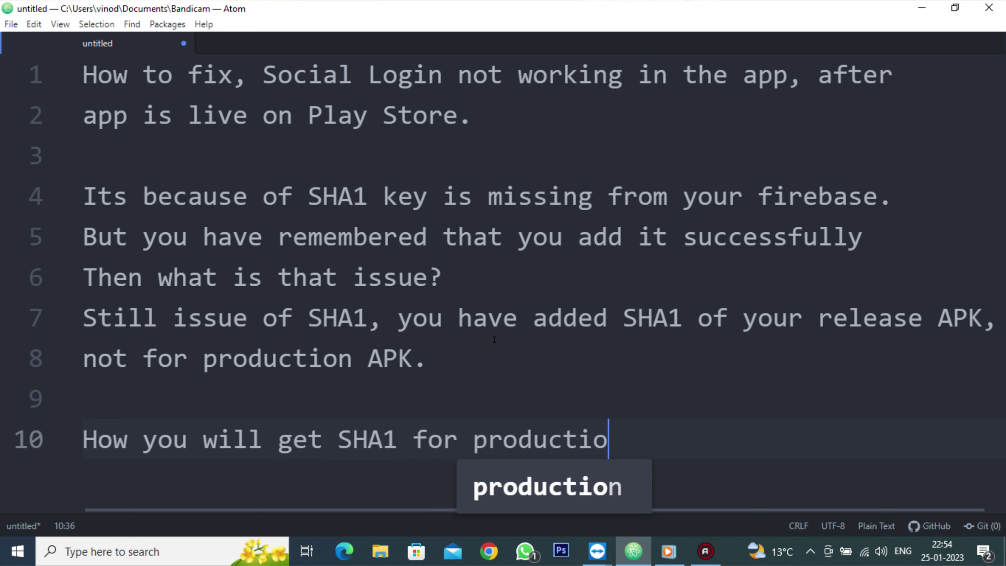
{"action": "type", "text": "n APK"}
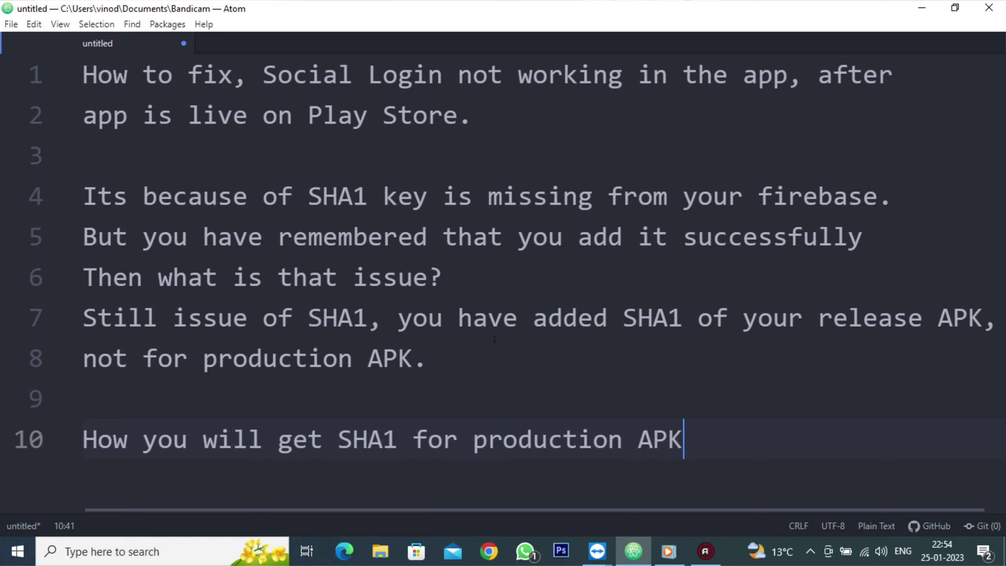
{"action": "type", "text": "?"}
{"action": "key", "text": "Return"}
- Write the answer "It's given in the play console -> Login -> and follow me" below the question
{"action": "type", "text": "It"}
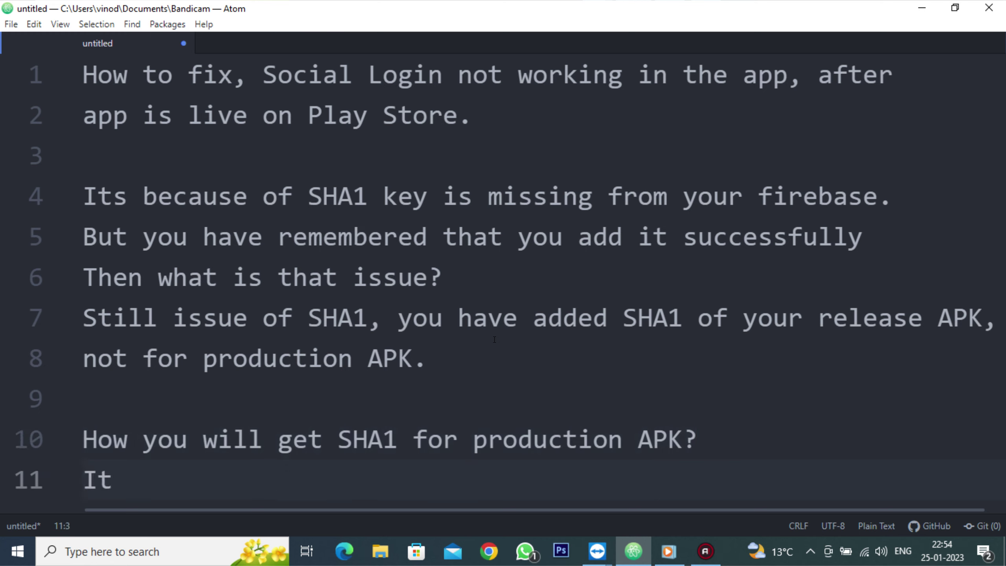
{"action": "type", "text": "'s given in"}
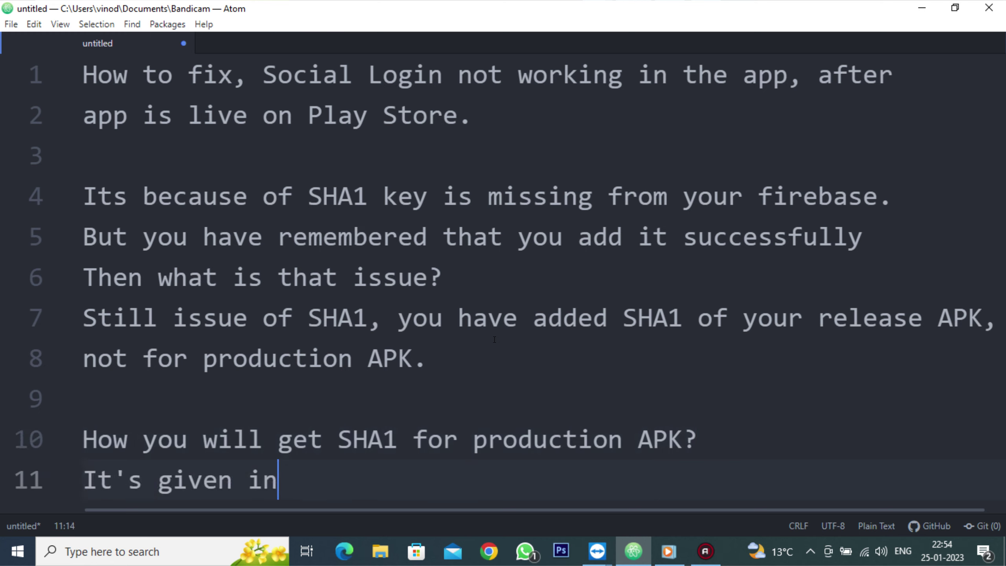
{"action": "type", "text": " the play s"}
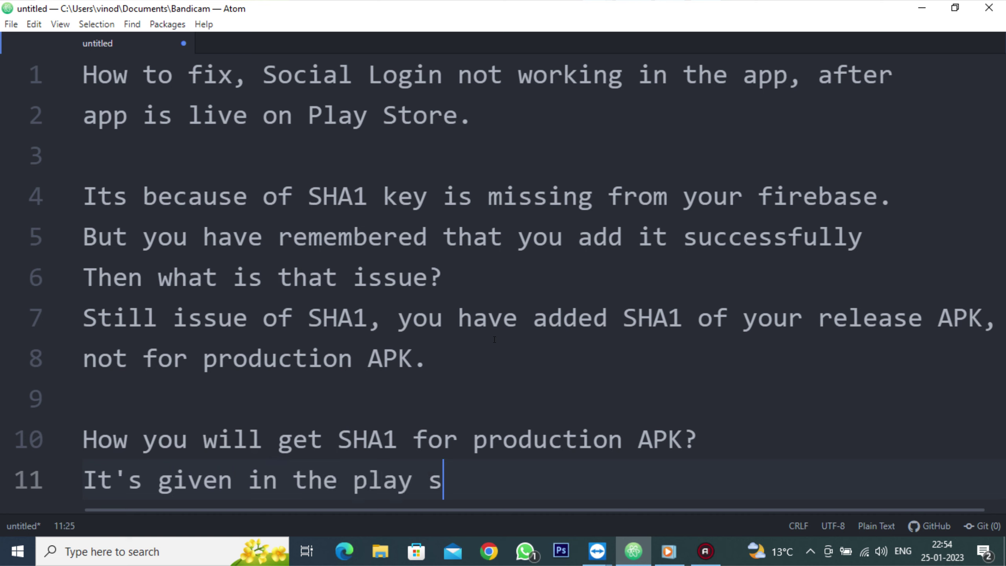
{"action": "type", "text": "c"}
{"action": "key", "text": "BackSpace"}
{"action": "key", "text": "BackSpace"}
{"action": "type", "text": "console"}
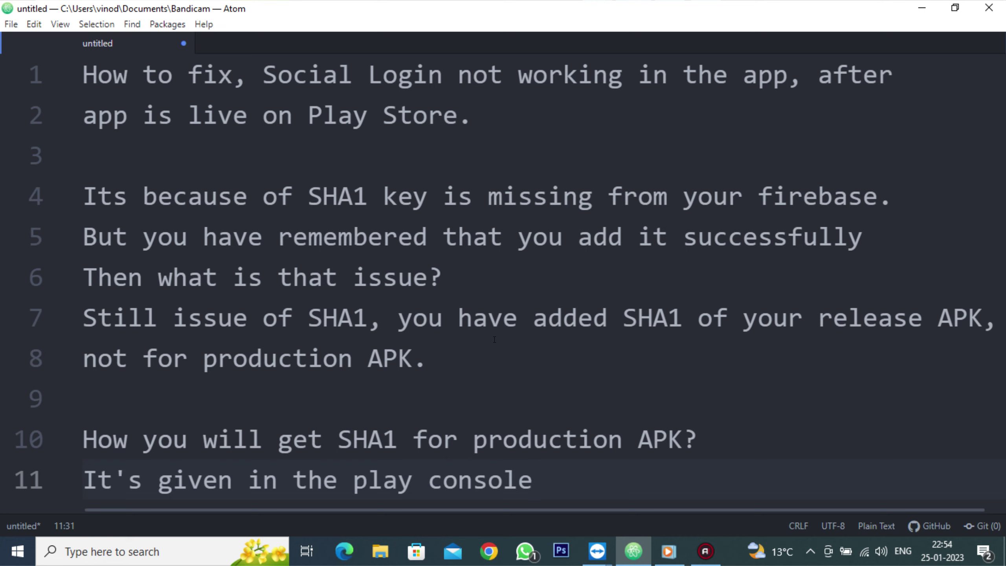
{"action": "type", "text": " -> Login ->"}
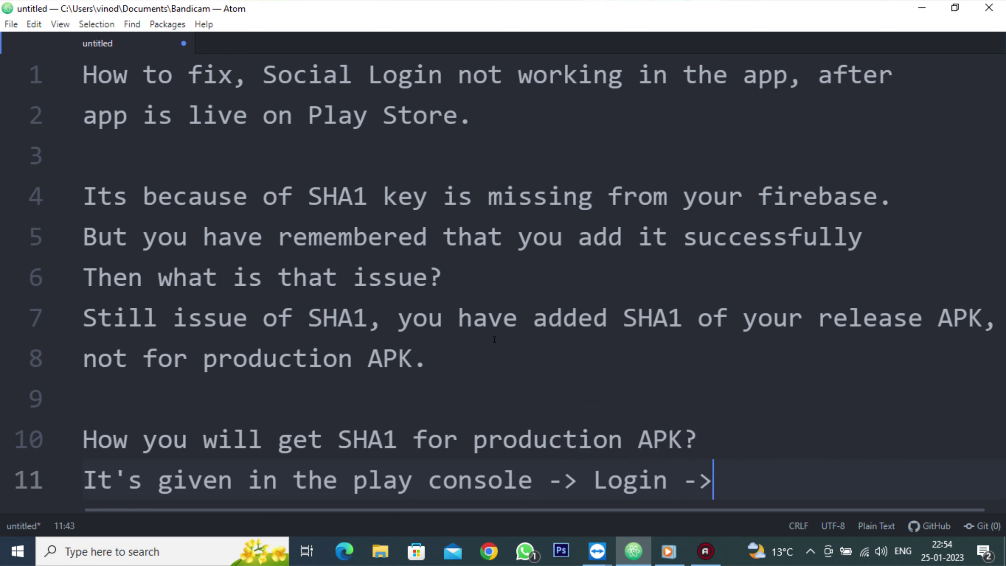
{"action": "type", "text": " and follo"}
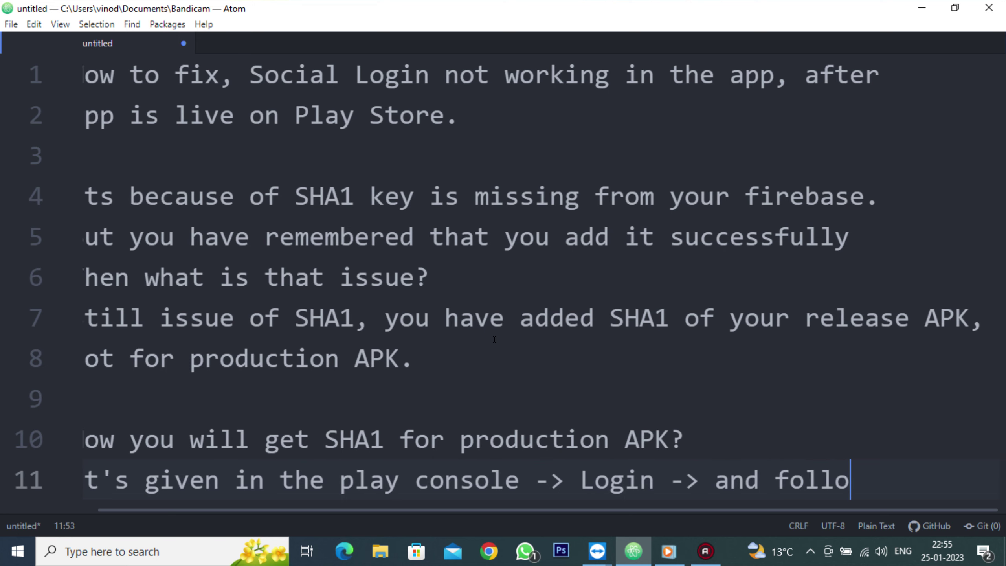
{"action": "type", "text": "w me"}
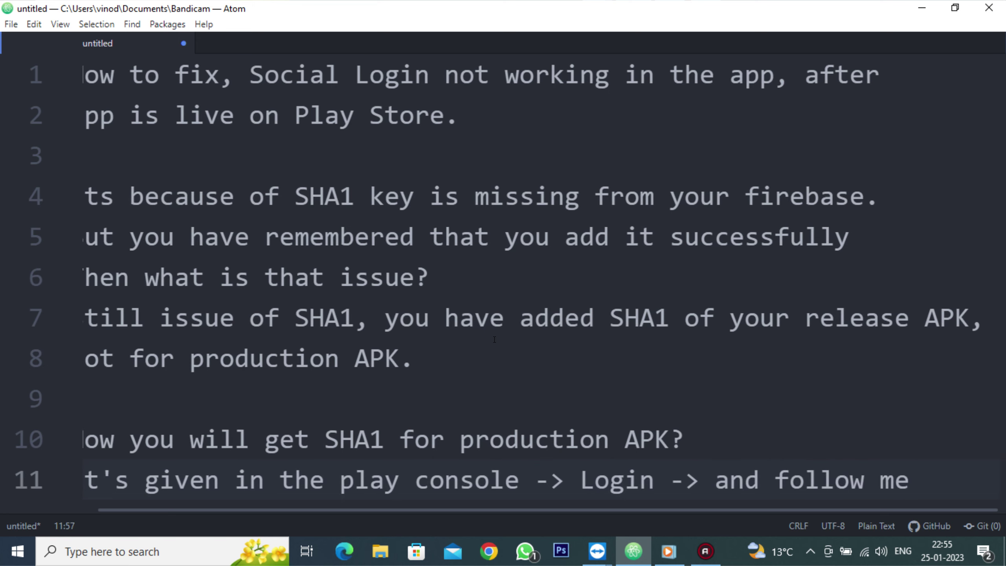
{"action": "key", "text": "Return"}
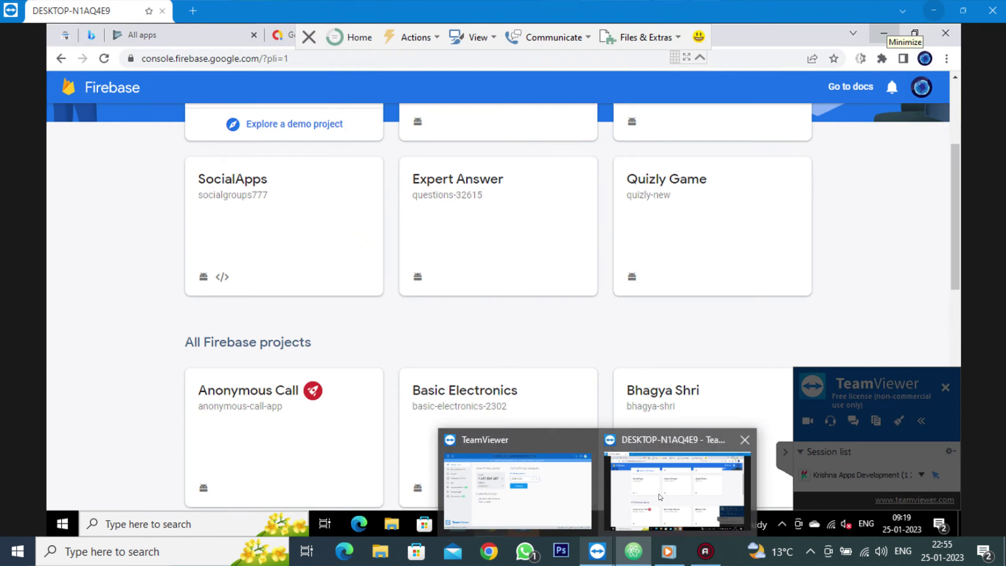
- Switch to the TeamViewer remote desktop session, collapse its session toolbar and show the Google Play Console list of all apps
{"action": "left_click", "coordinate": [660, 497]}
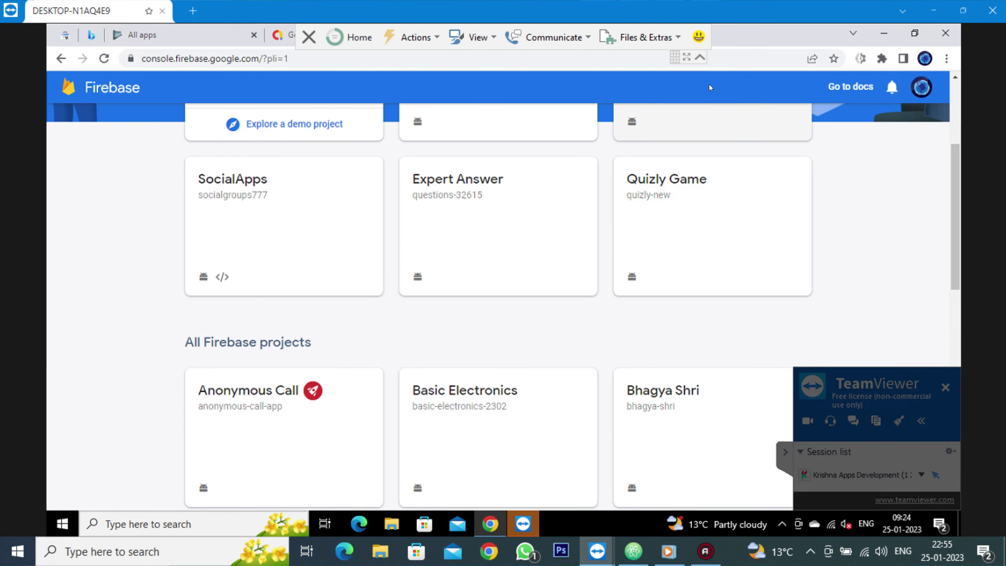
{"action": "left_click", "coordinate": [700, 57]}
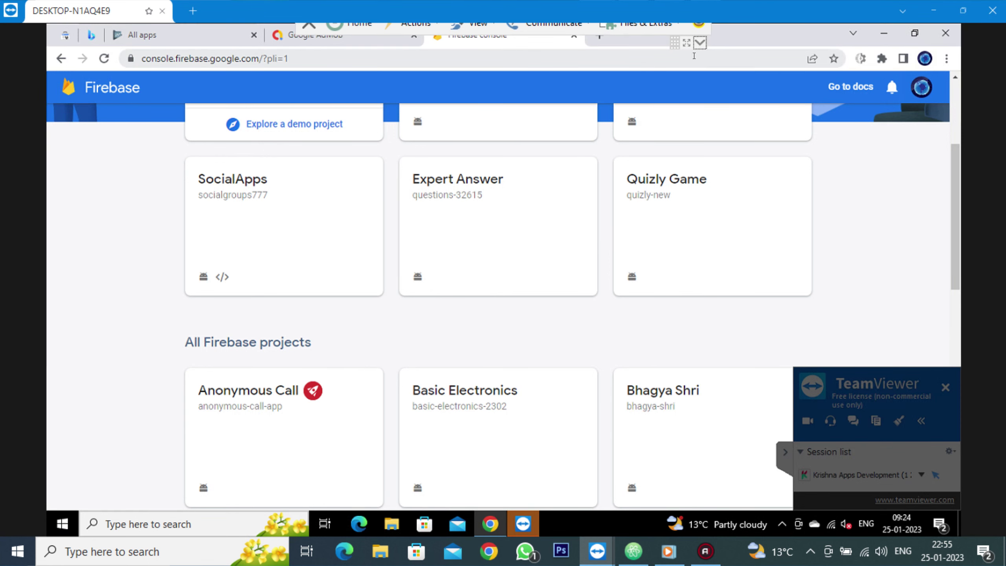
{"action": "left_click", "coordinate": [188, 38]}
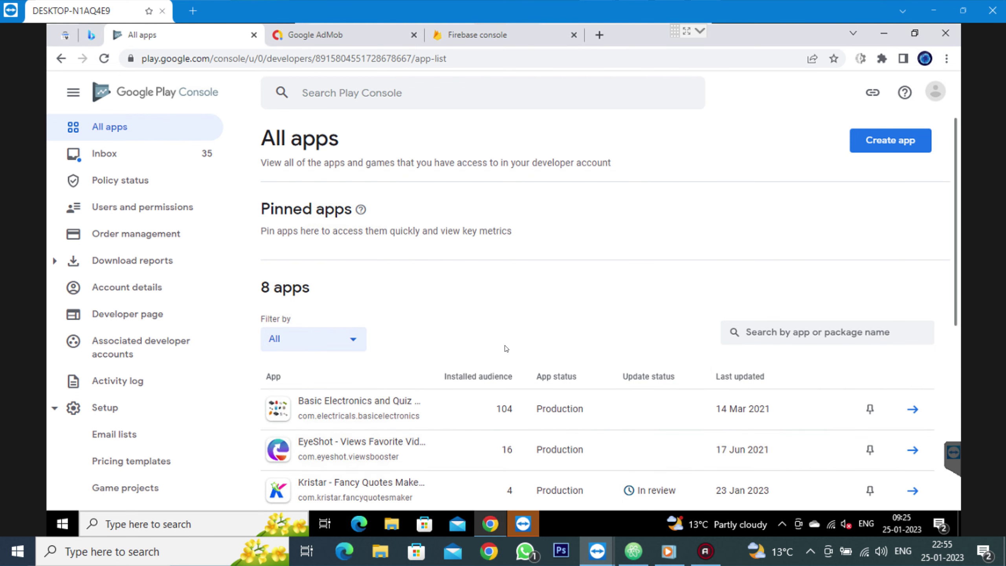
{"action": "scroll", "coordinate": [505, 348], "scroll_direction": "down", "scroll_amount": 3}
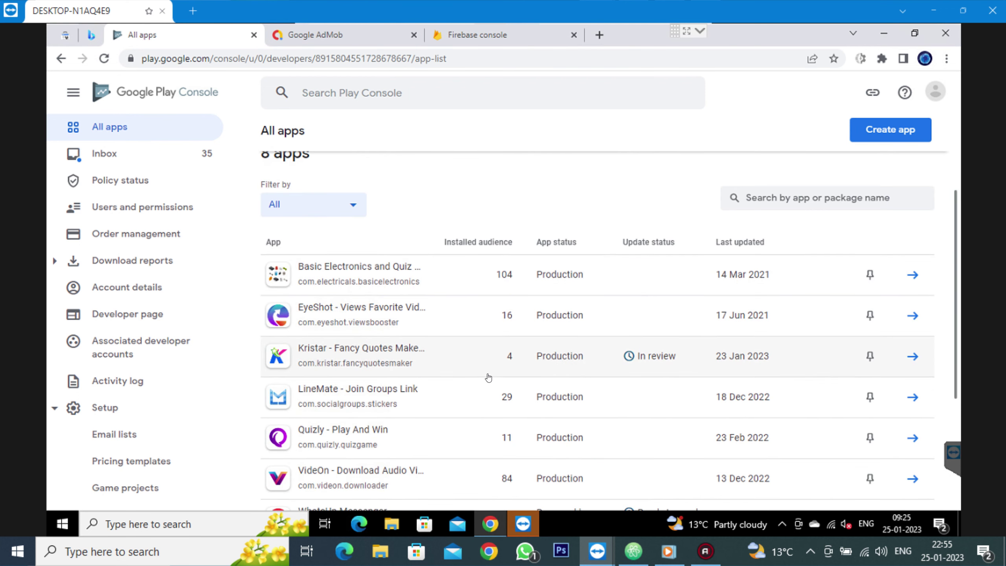
- Switch to Atom and add "Select the app for which you have login issue" on line 13, after a blank line
{"action": "left_click", "coordinate": [634, 553]}
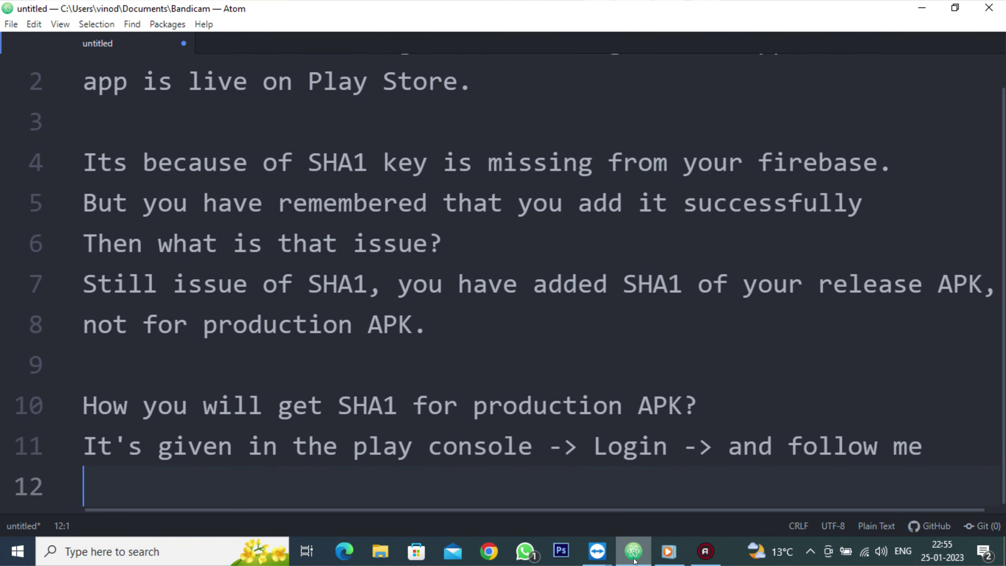
{"action": "key", "text": "Return"}
{"action": "key", "text": "Return"}
{"action": "key", "text": "Return"}
{"action": "key", "text": "Up"}
{"action": "key", "text": "Up"}
{"action": "type", "text": "S"}
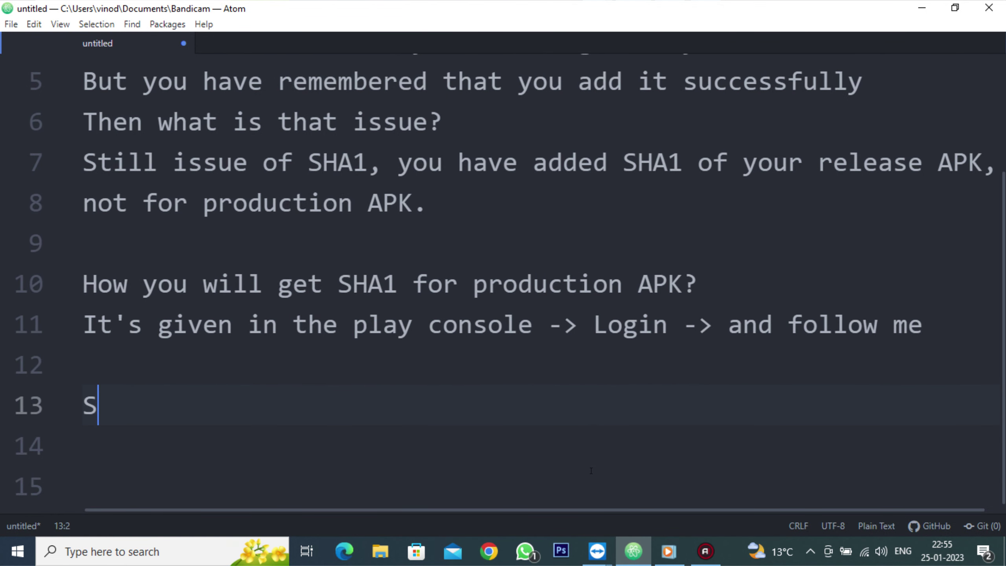
{"action": "type", "text": "elect the app"}
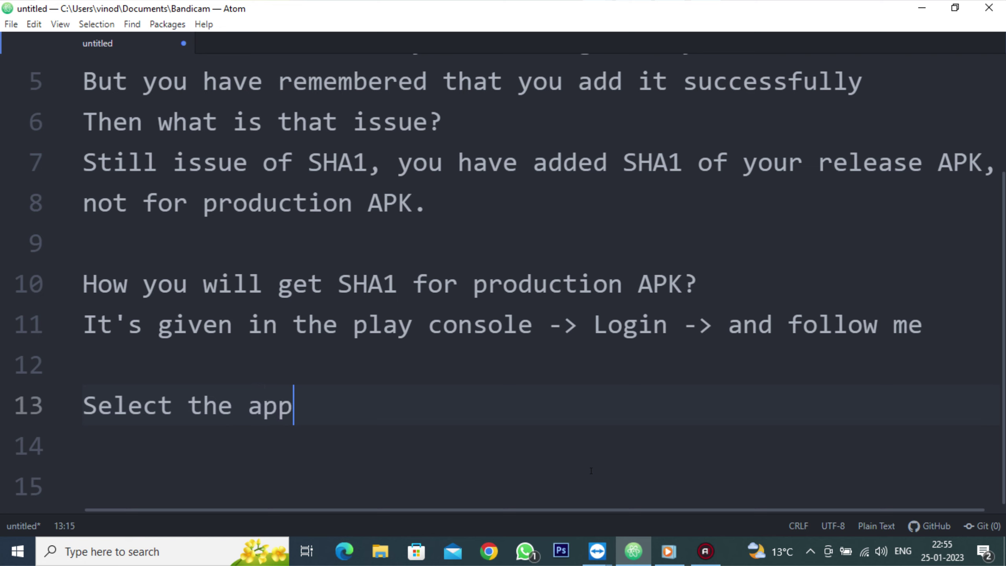
{"action": "type", "text": " for which yo"}
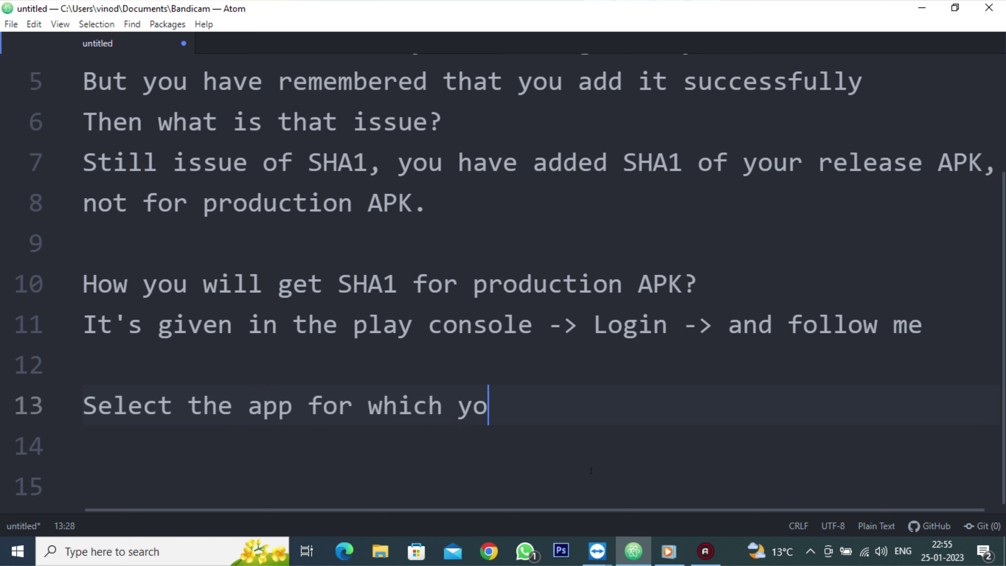
{"action": "type", "text": "u have login issue"}
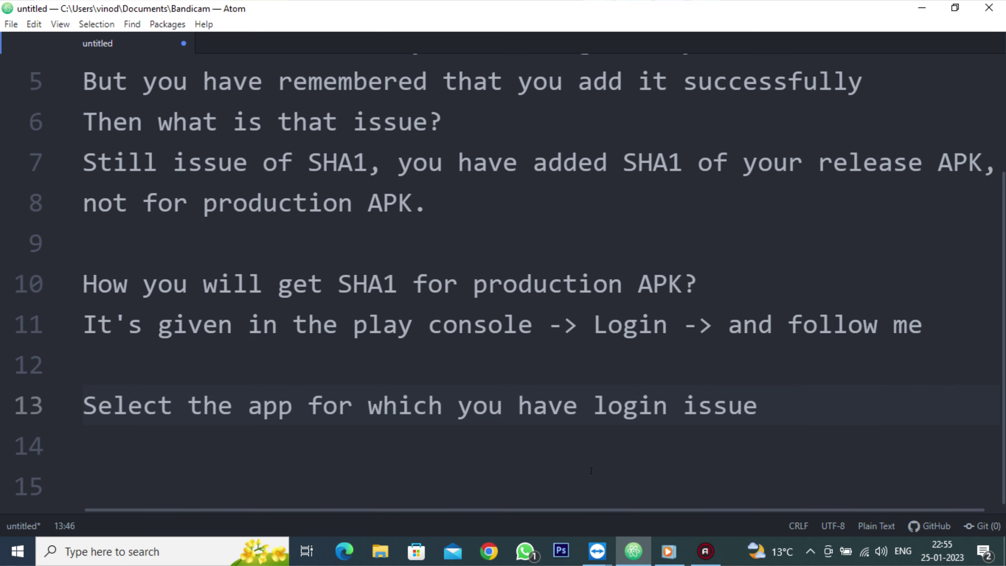
{"action": "key", "text": "Return"}
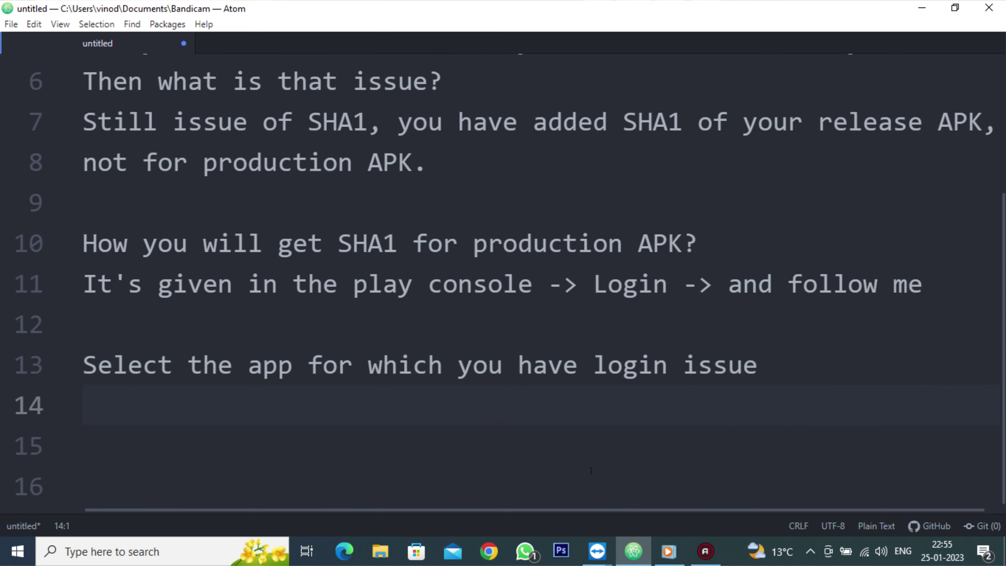
- Switch to the Play Console in the TeamViewer session and open the Kristar - Fancy Quotes Maker app
{"action": "key", "text": "alt+Tab"}
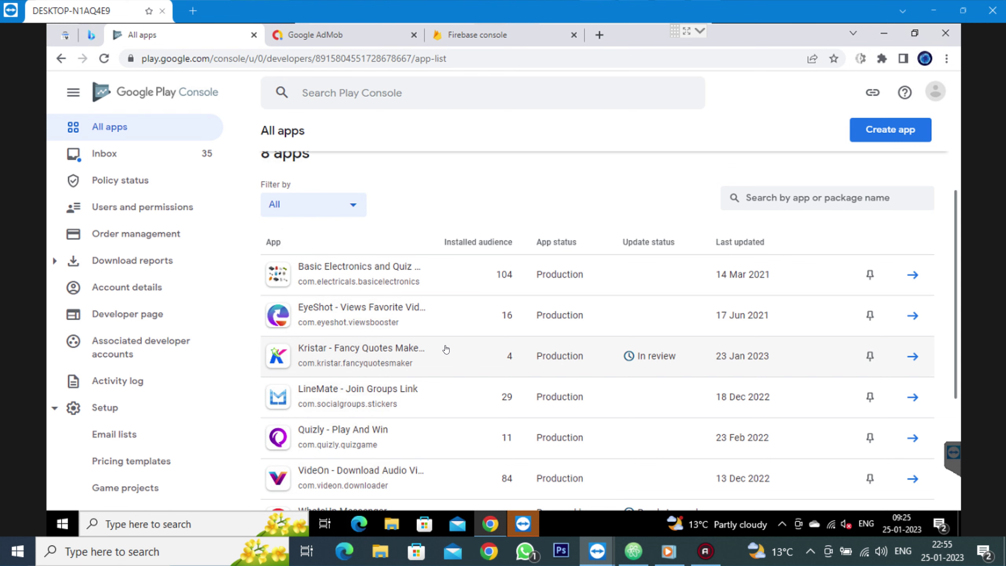
{"action": "left_click", "coordinate": [351, 350]}
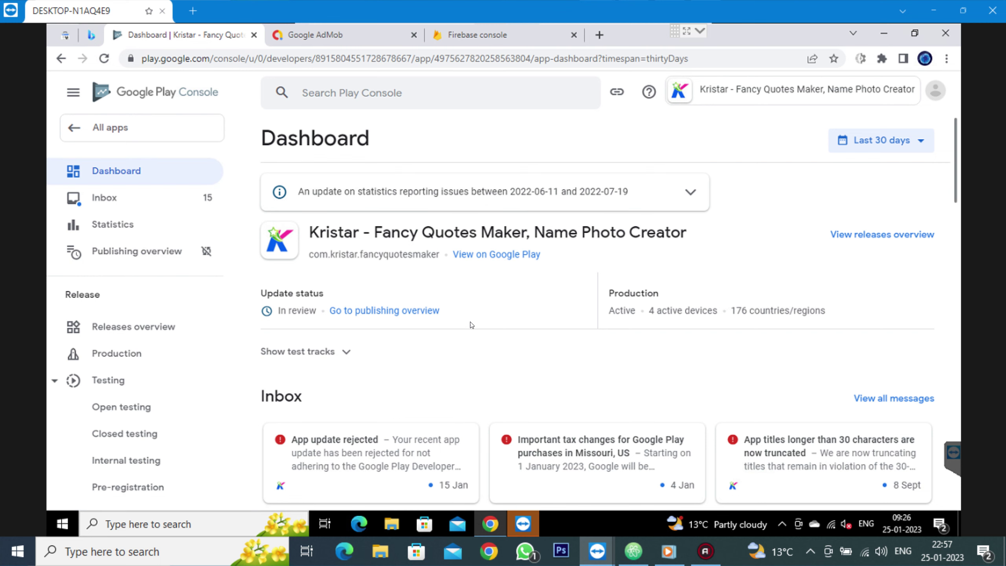
- Switch to Atom and write "Goto setup menu -> Integrity" on line 14
{"action": "left_click", "coordinate": [634, 551]}
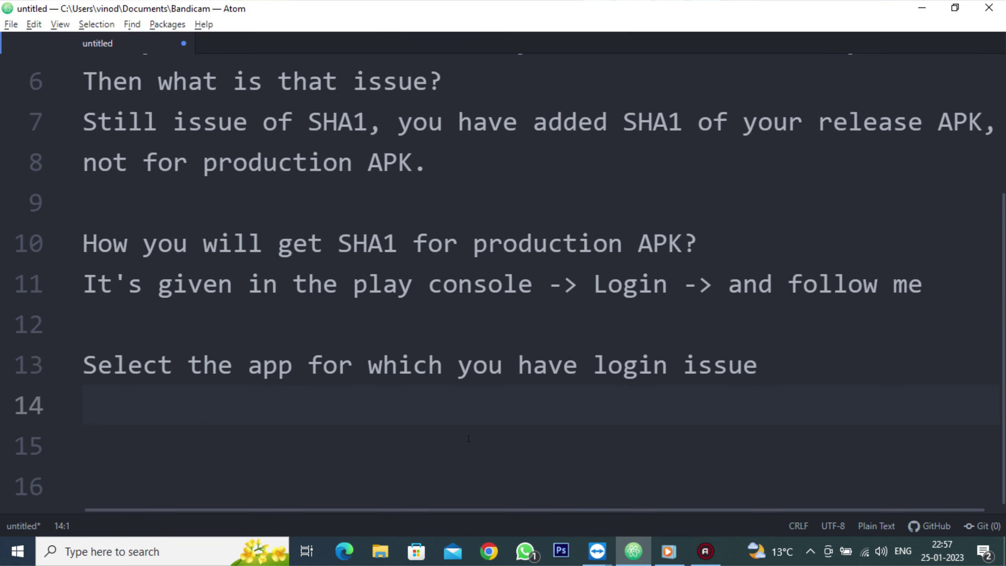
{"action": "type", "text": "Goto setu"}
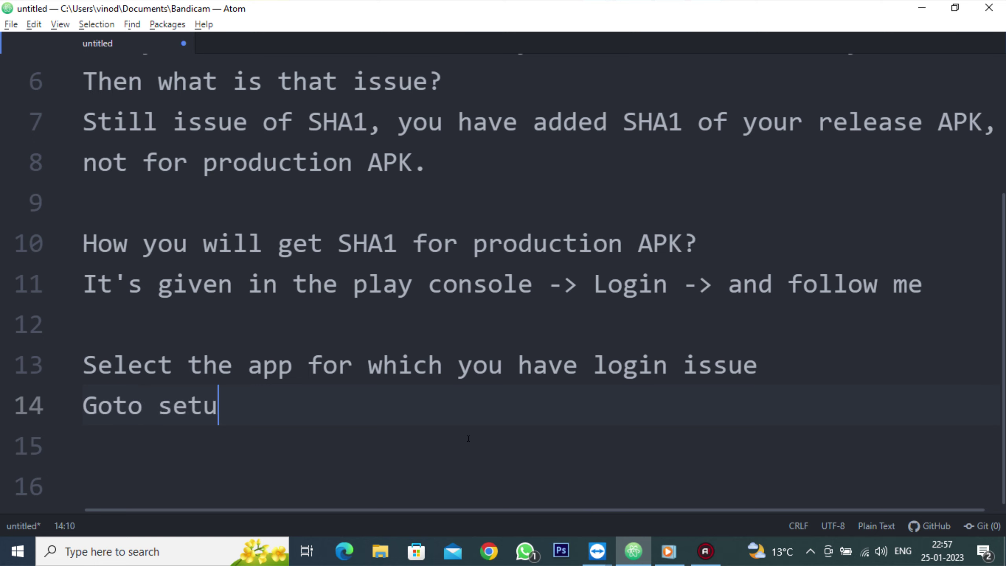
{"action": "type", "text": "p menu -"}
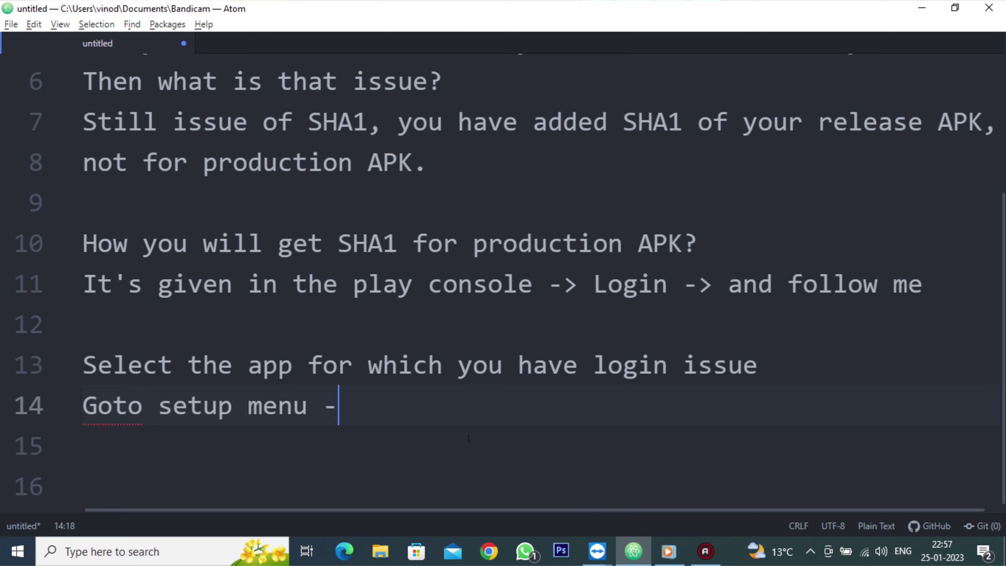
{"action": "type", "text": "> Integrity"}
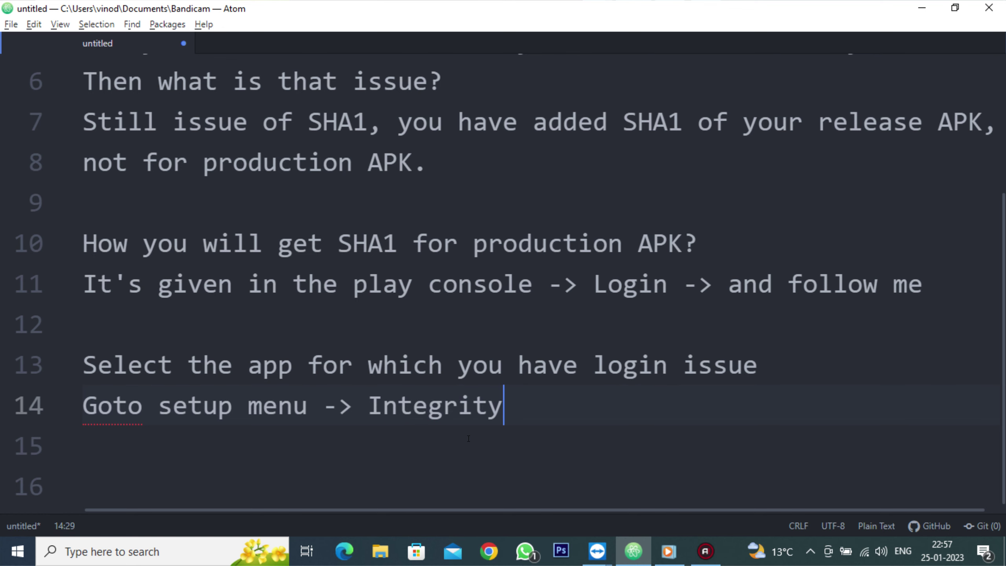
- Switch back to the Play Console and show the app signing details under the app's App integrity setup
{"action": "key", "text": "alt+Tab"}
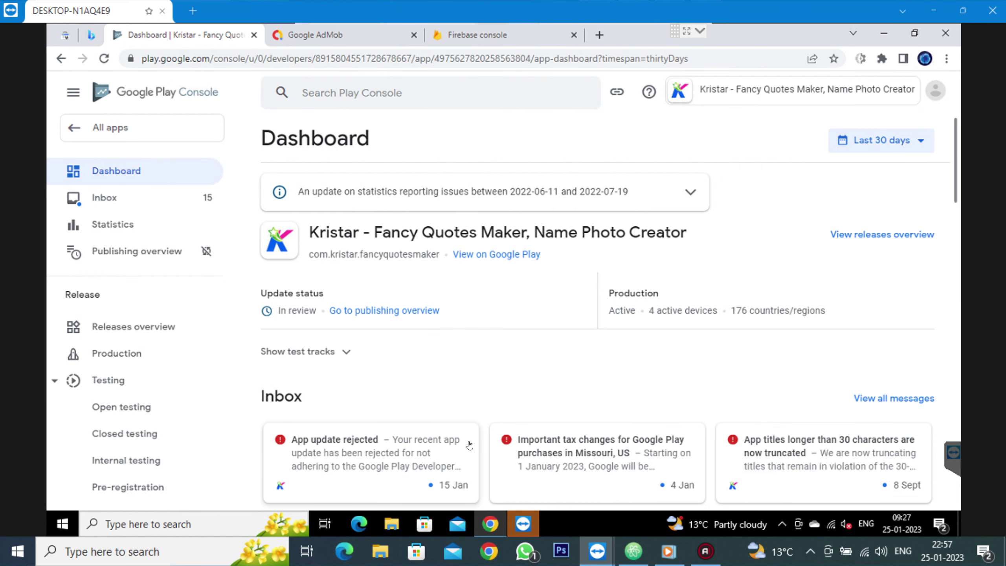
{"action": "scroll", "coordinate": [110, 364], "scroll_direction": "down", "scroll_amount": 5}
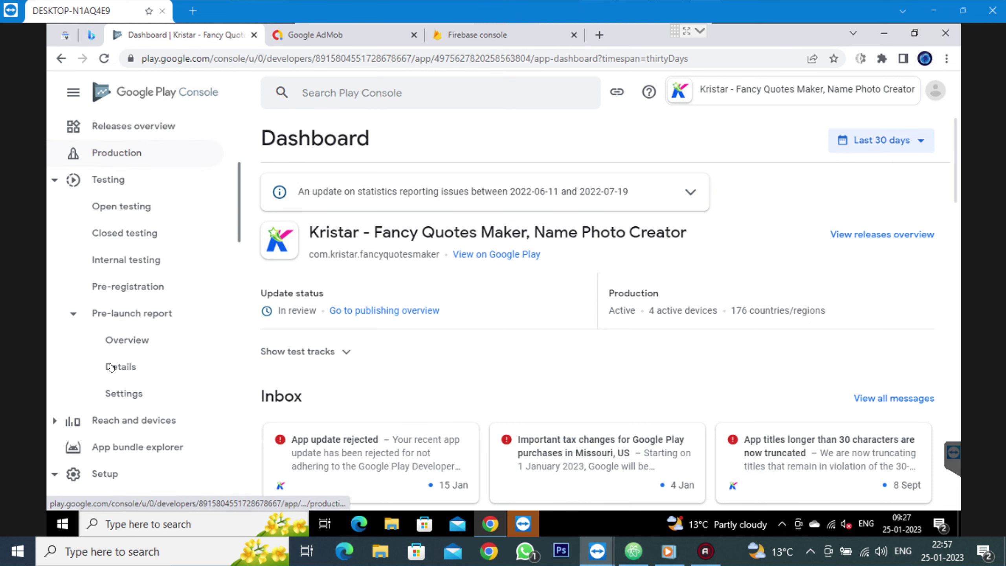
{"action": "scroll", "coordinate": [111, 367], "scroll_direction": "down", "scroll_amount": 3}
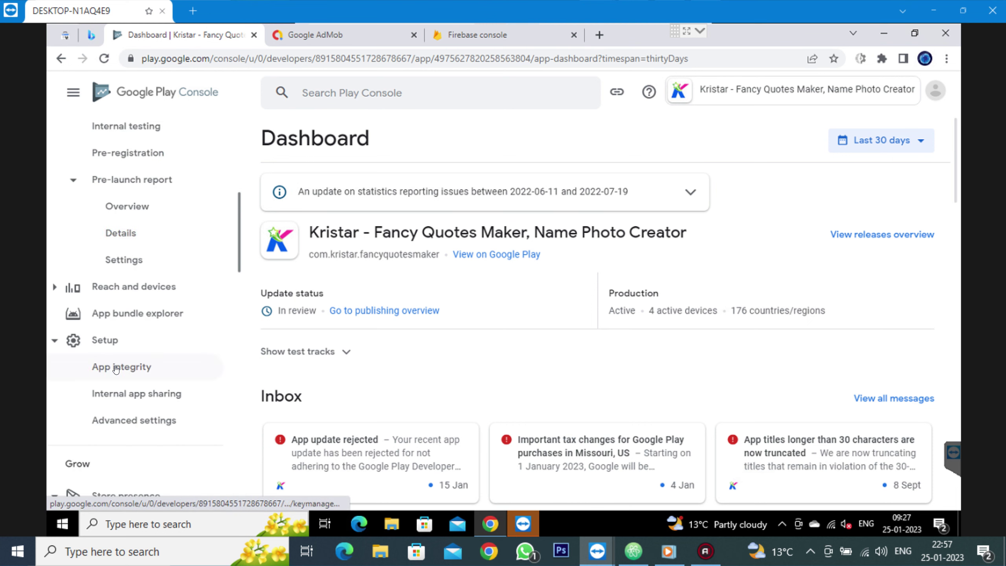
{"action": "left_click", "coordinate": [149, 369]}
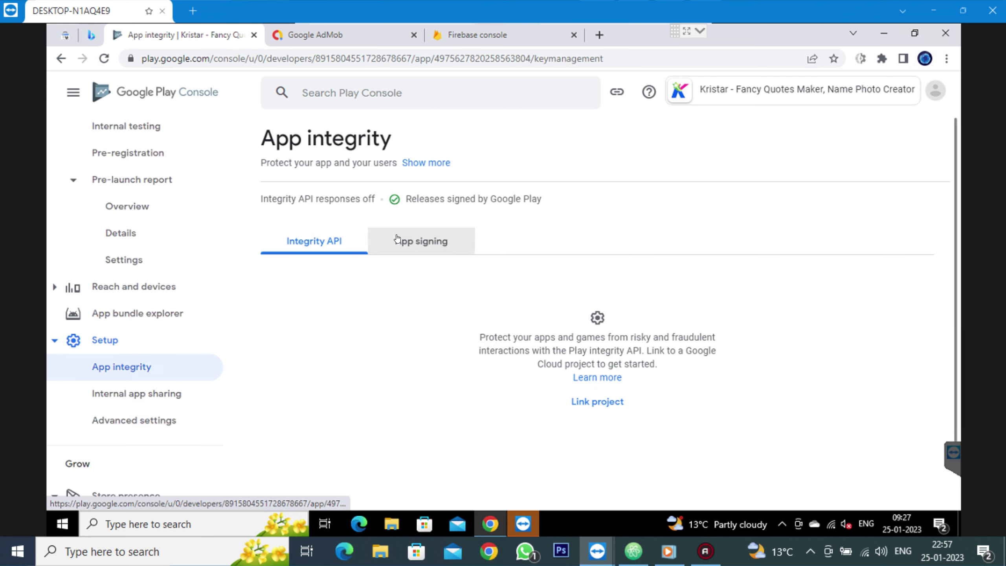
{"action": "left_click", "coordinate": [451, 251]}
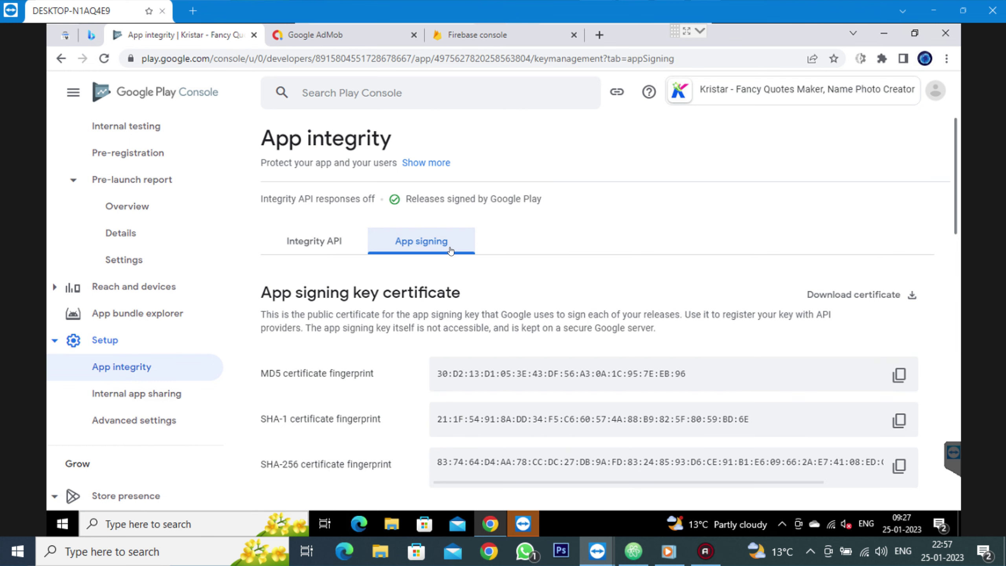
- Highlight the SHA-1 and SHA-256 certificate fingerprint labels of the app signing key certificate
{"action": "scroll", "coordinate": [561, 280], "scroll_direction": "down", "scroll_amount": 2}
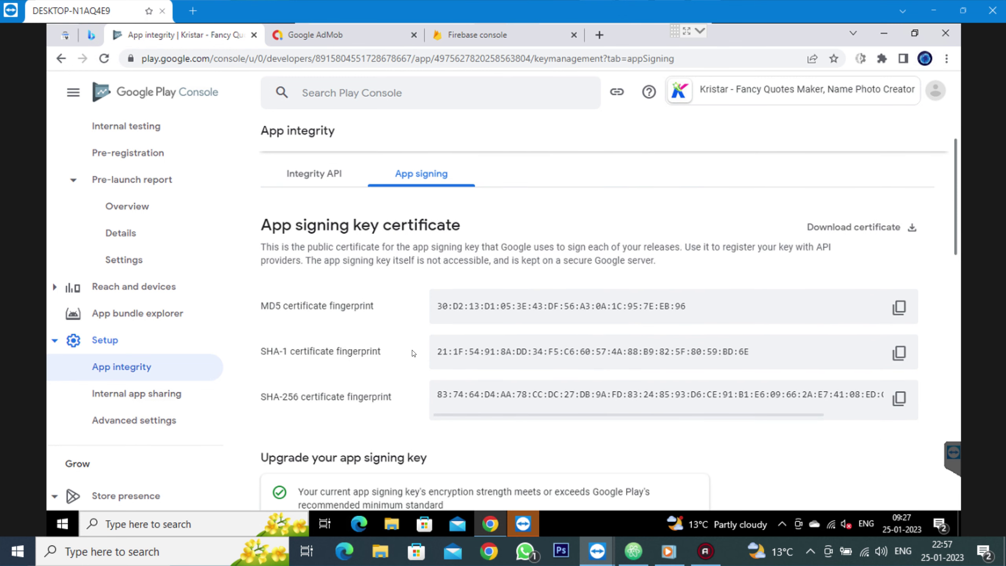
{"action": "left_click_drag", "start_coordinate": [280, 350], "coordinate": [382, 354]}
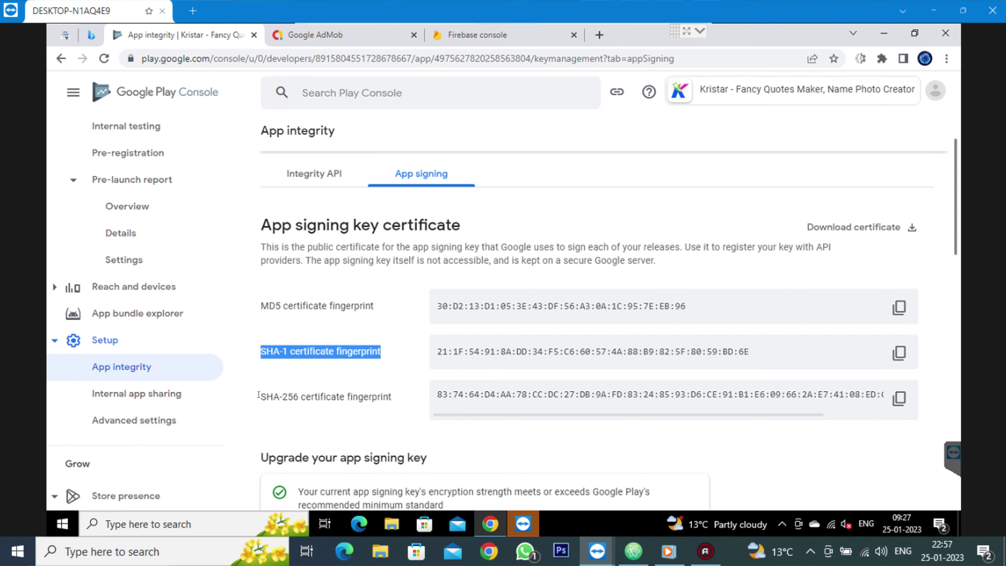
{"action": "left_click_drag", "start_coordinate": [258, 394], "coordinate": [293, 394]}
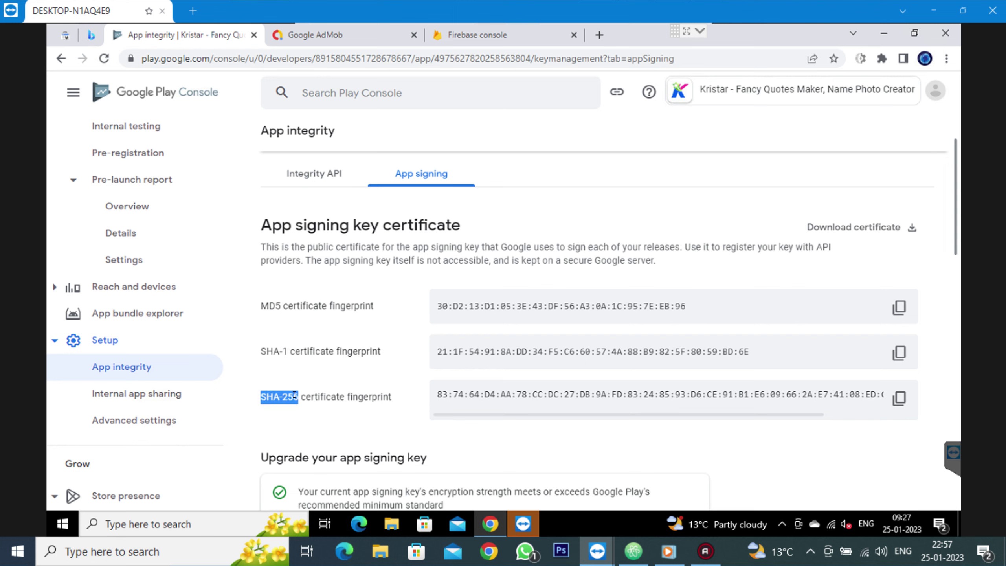
- Switch to Atom and write "You have to copy SHA1 and SHA-256" on line 15
{"action": "left_click", "coordinate": [633, 551]}
{"action": "key", "text": "Return"}
{"action": "type", "text": "Y"}
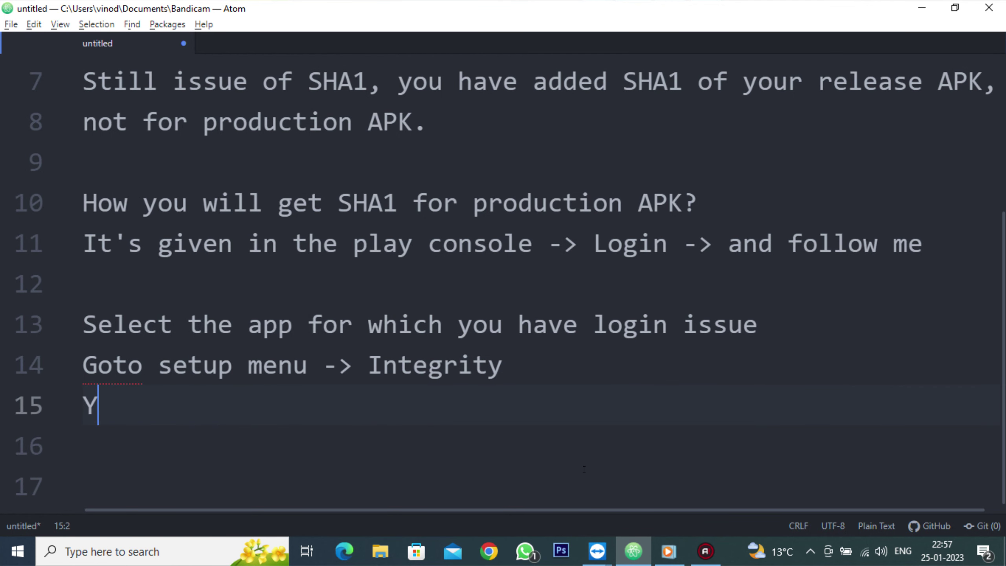
{"action": "type", "text": "ou have to "}
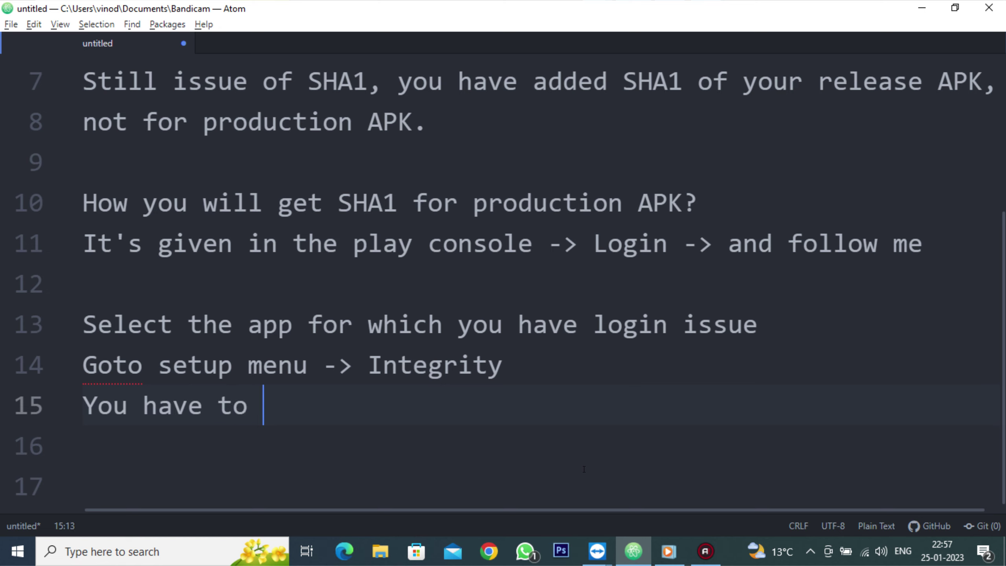
{"action": "type", "text": "copy "}
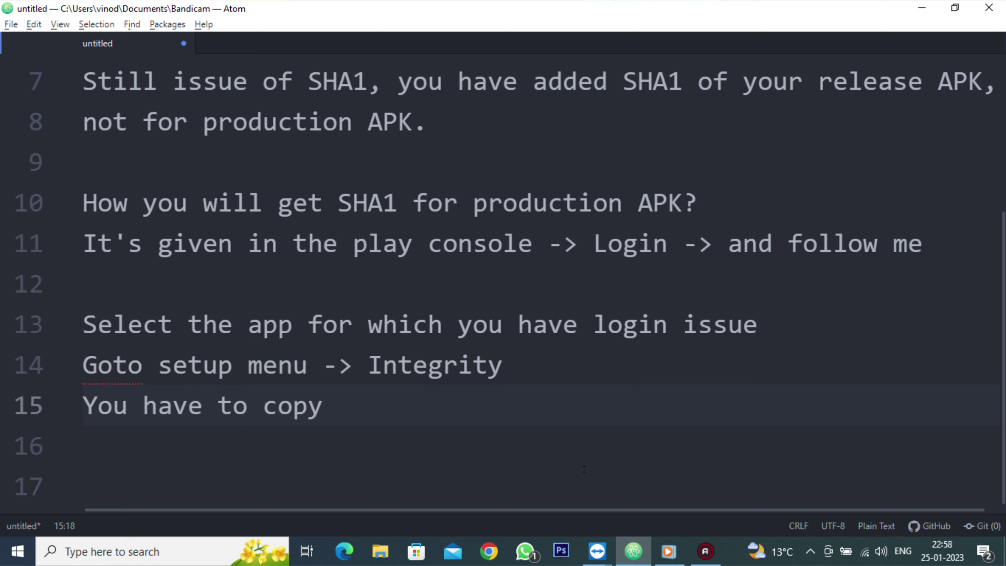
{"action": "type", "text": "SHA1 and SHA-256"}
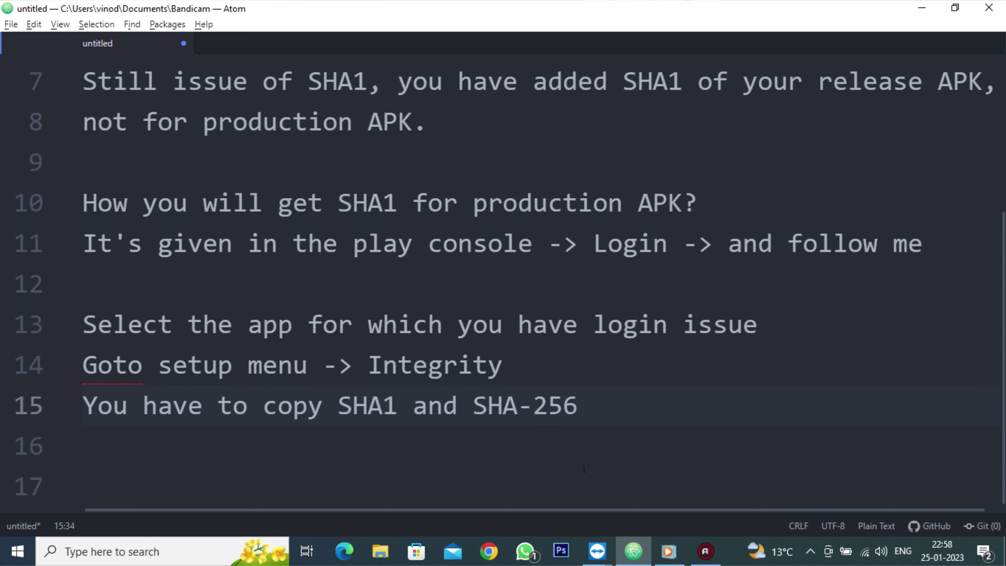
- Complete line 15 with "for both release and production", correcting the spelling of "release", and start line 16 below it
{"action": "type", "text": " both"}
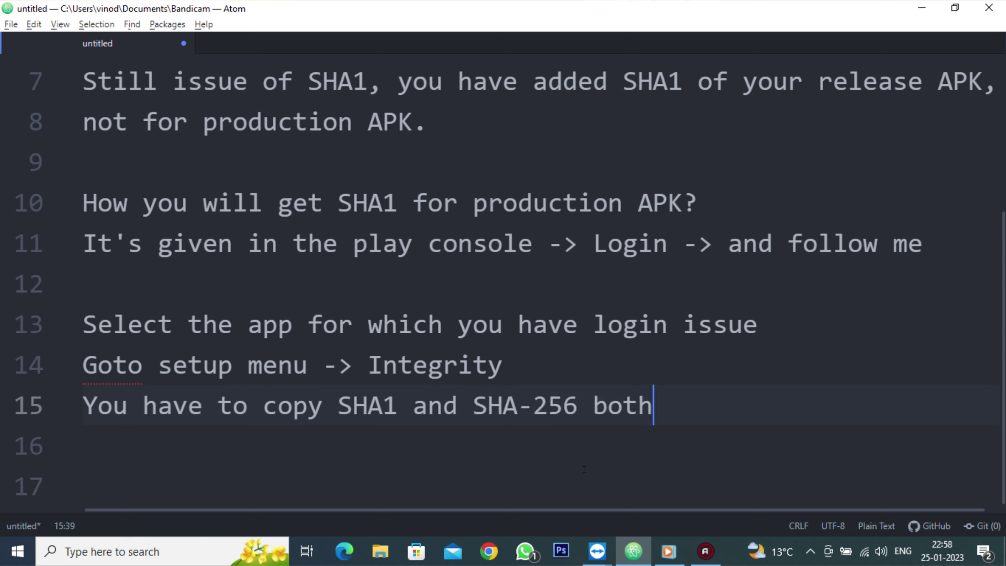
{"action": "key", "text": "BackSpace"}
{"action": "key", "text": "BackSpace"}
{"action": "key", "text": "BackSpace"}
{"action": "key", "text": "BackSpace"}
{"action": "type", "text": "for"}
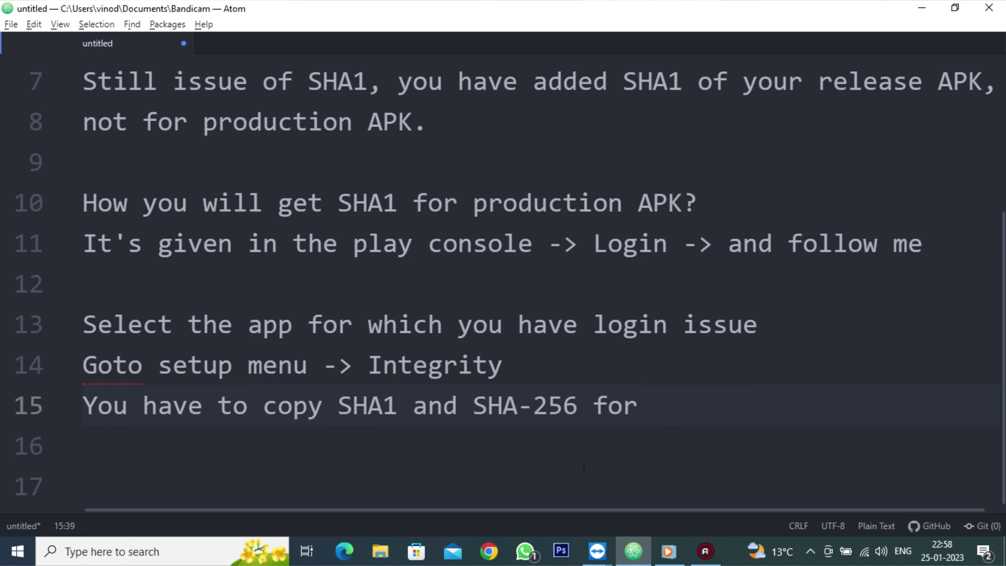
{"action": "type", "text": " both"}
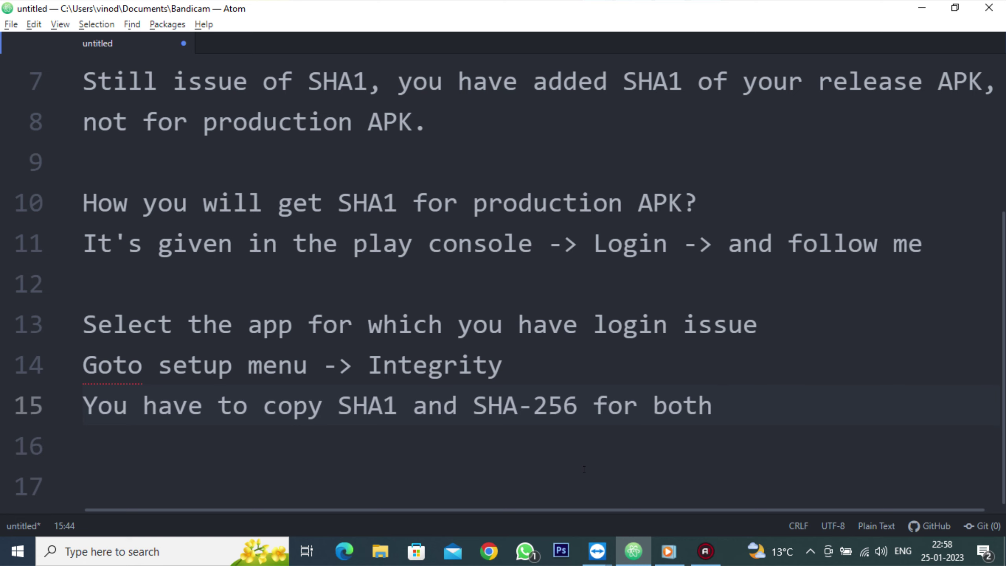
{"action": "type", "text": "relase"}
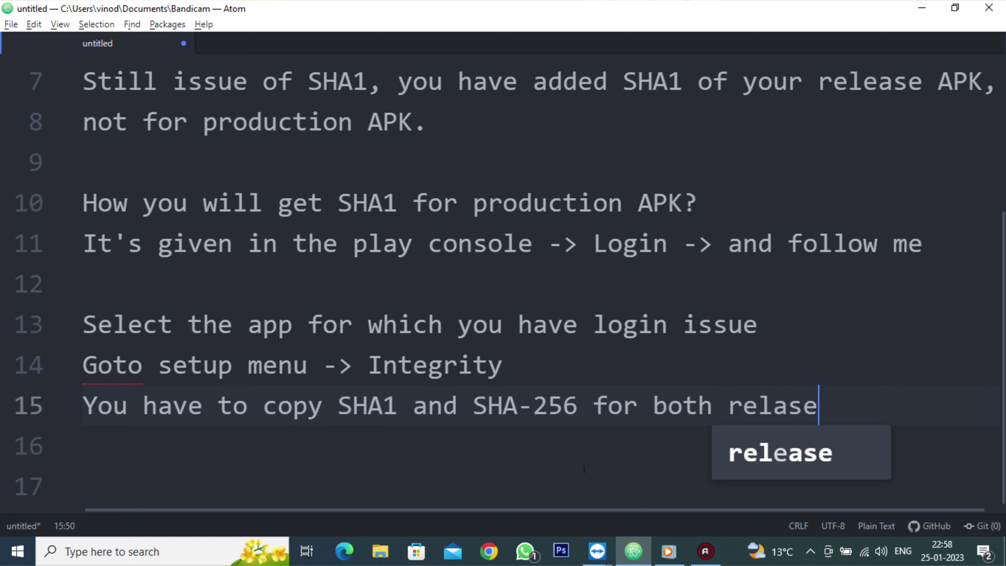
{"action": "type", "text": " and production"}
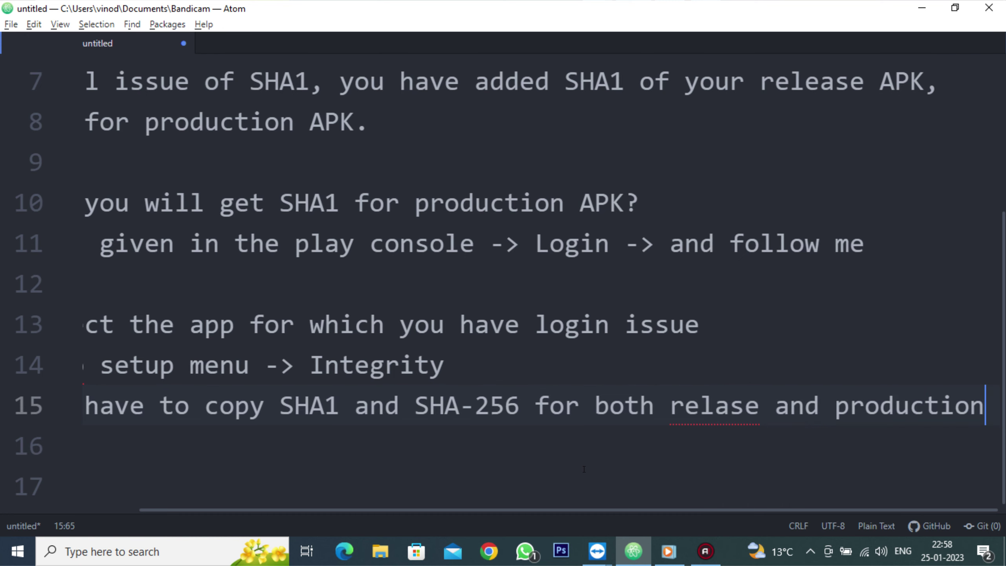
{"action": "key", "text": "Return"}
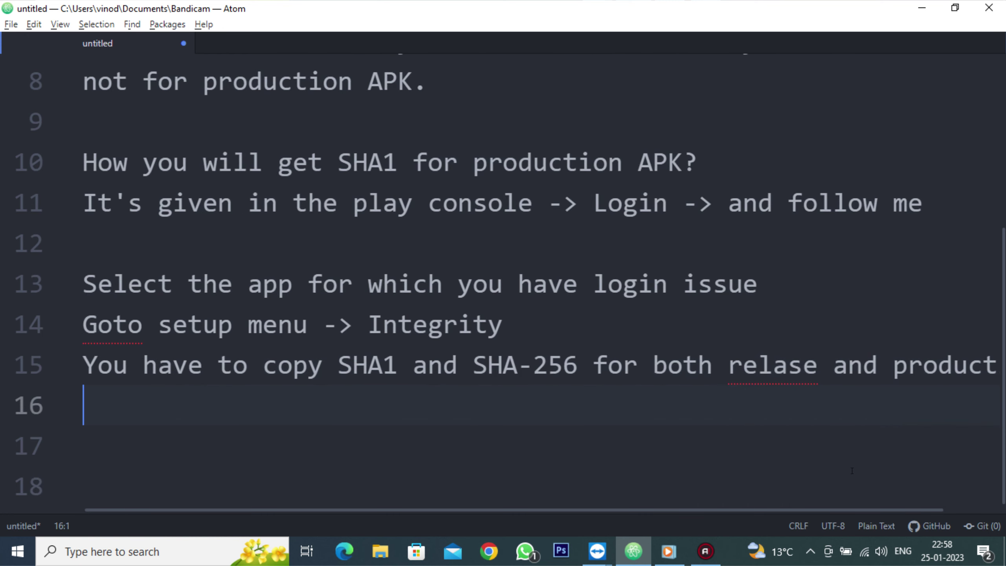
{"action": "left_click", "coordinate": [774, 361]}
{"action": "type", "text": "e"}
{"action": "key", "text": "Down"}
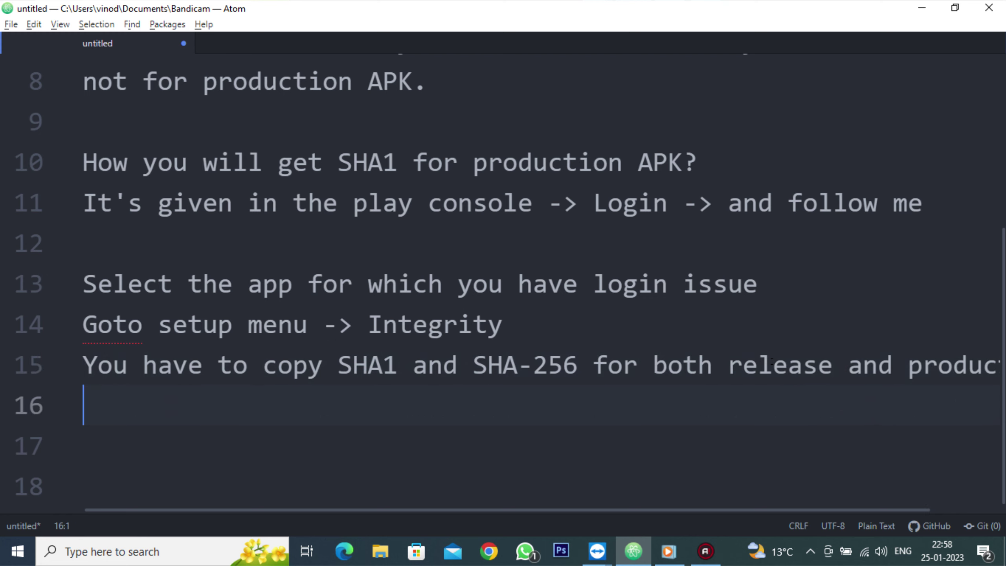
- Write "and then enter it to your firebase project" on line 16 and start a new line
{"action": "type", "text": "and"}
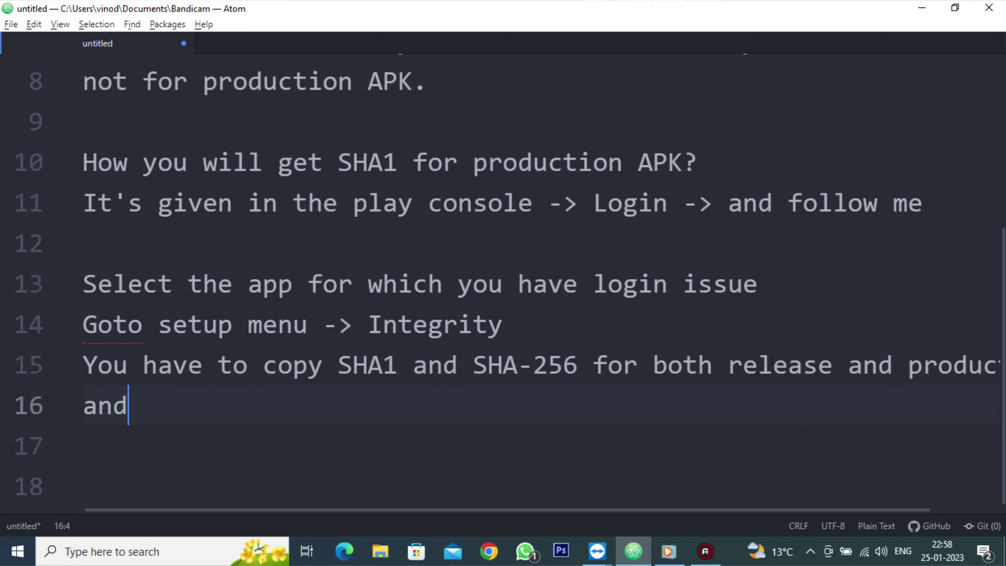
{"action": "type", "text": " then enter "}
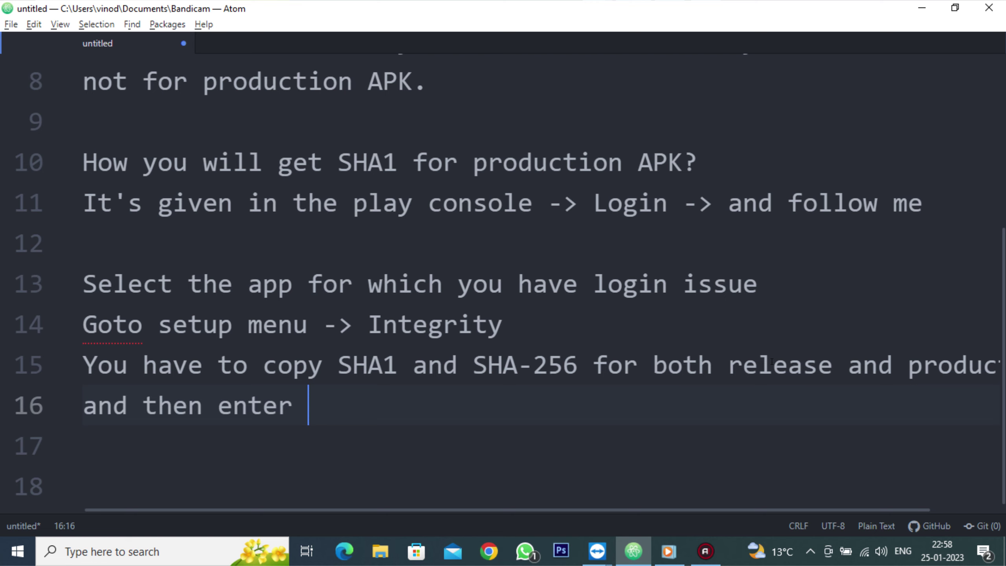
{"action": "type", "text": "it to your "}
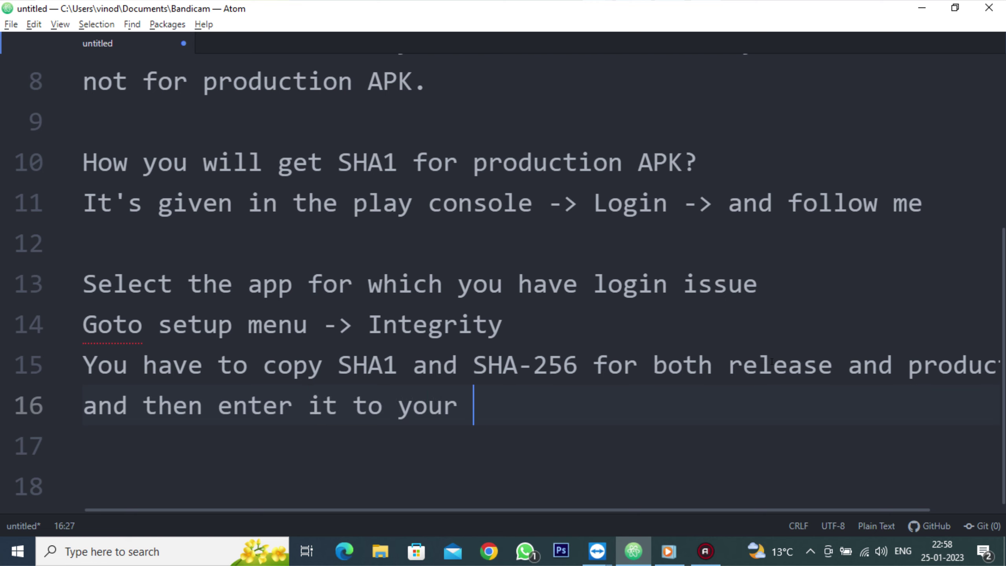
{"action": "type", "text": "firebase project"}
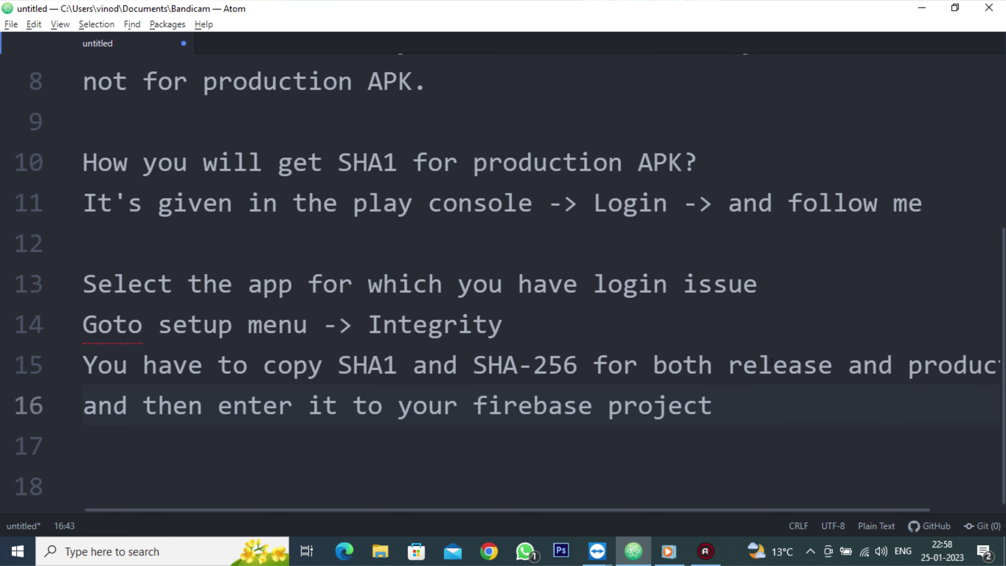
{"action": "key", "text": "Return"}
- Switch to the Play Console and copy the SHA-1 fingerprint of the app signing key certificate
{"action": "key", "text": "alt+Tab"}
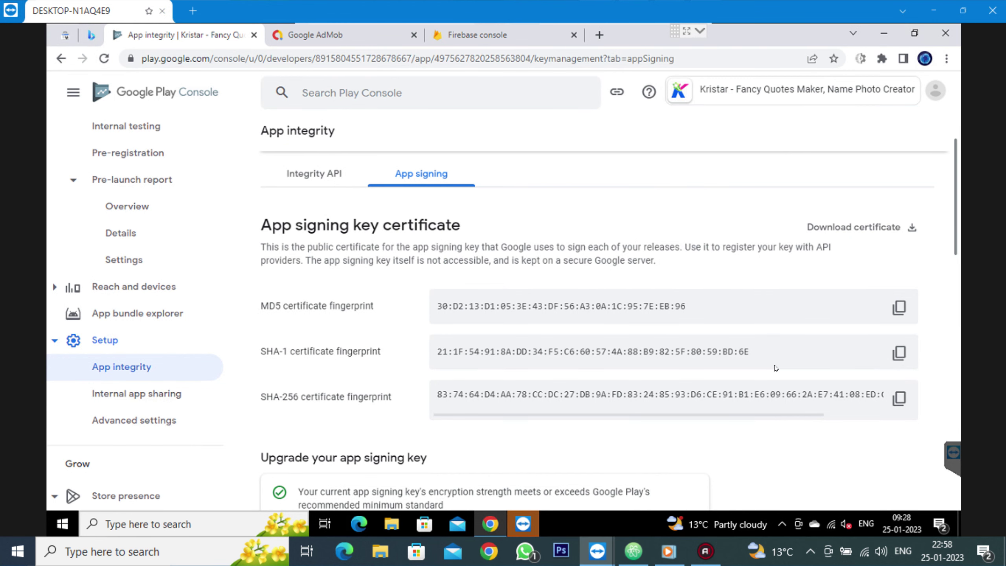
{"action": "left_click", "coordinate": [891, 357]}
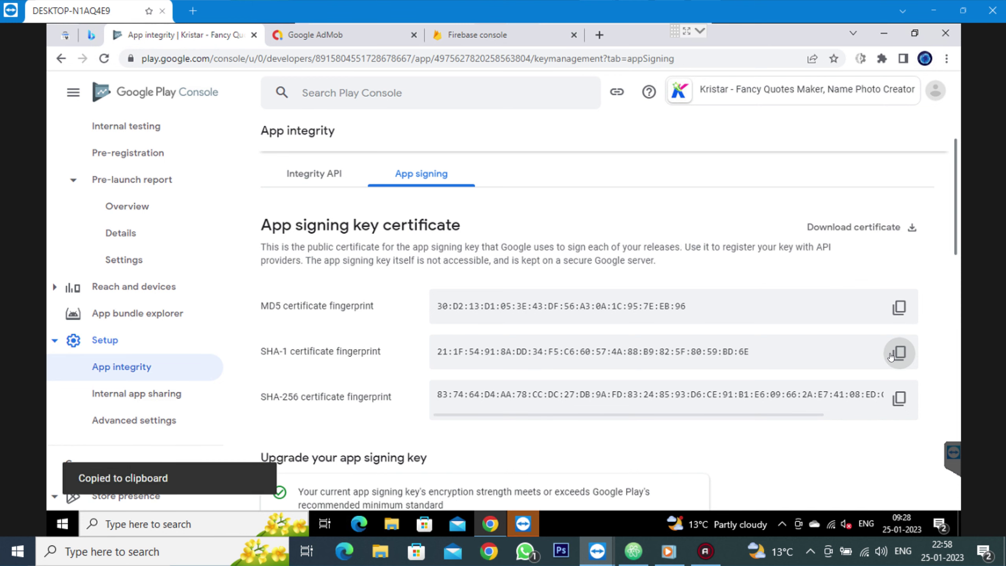
- In the Firebase console, open the Krishnam project and show the settings of its com.kristar.fancyquotesmaker Android app
{"action": "left_click", "coordinate": [491, 35]}
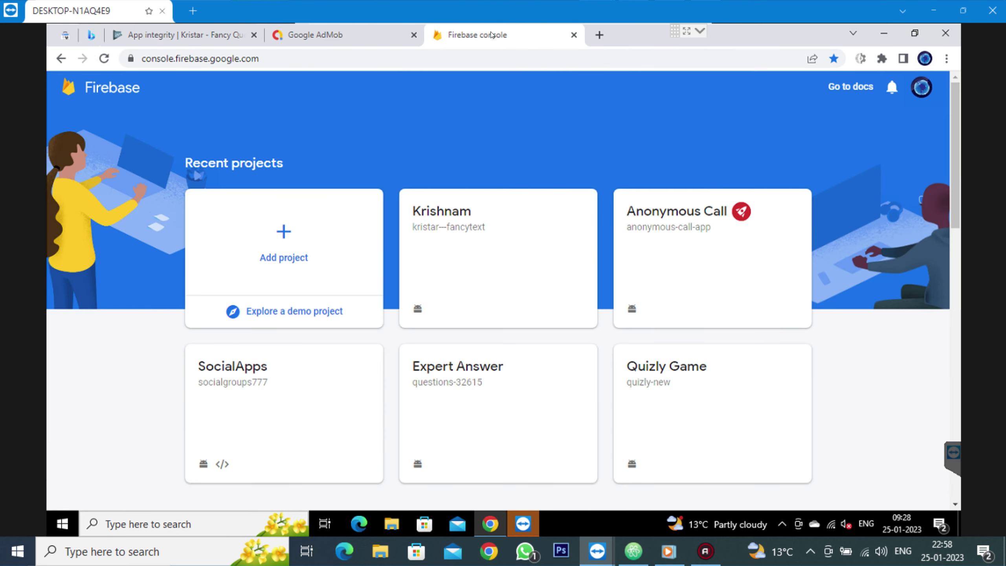
{"action": "left_click", "coordinate": [474, 249]}
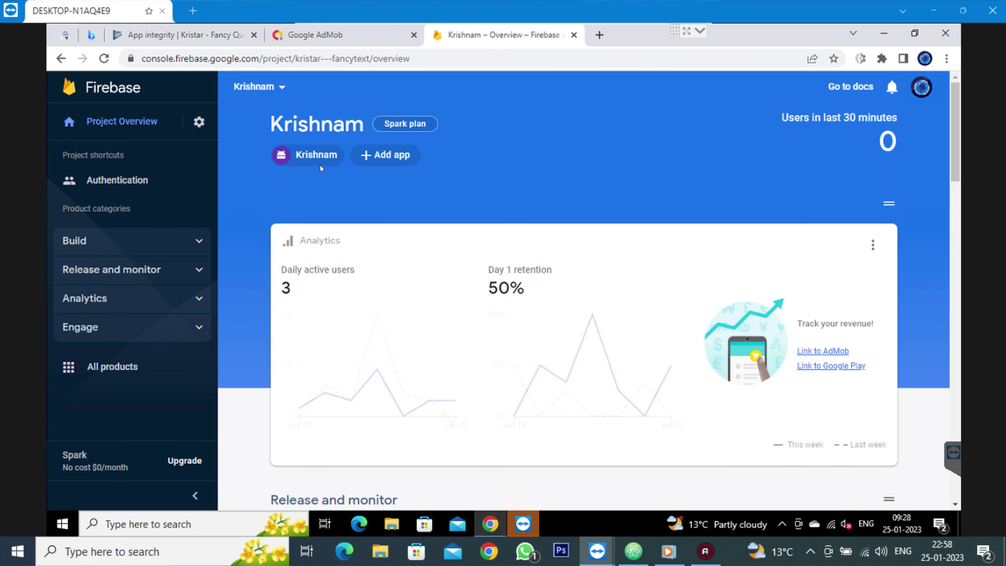
{"action": "mouse_move", "coordinate": [327, 160]}
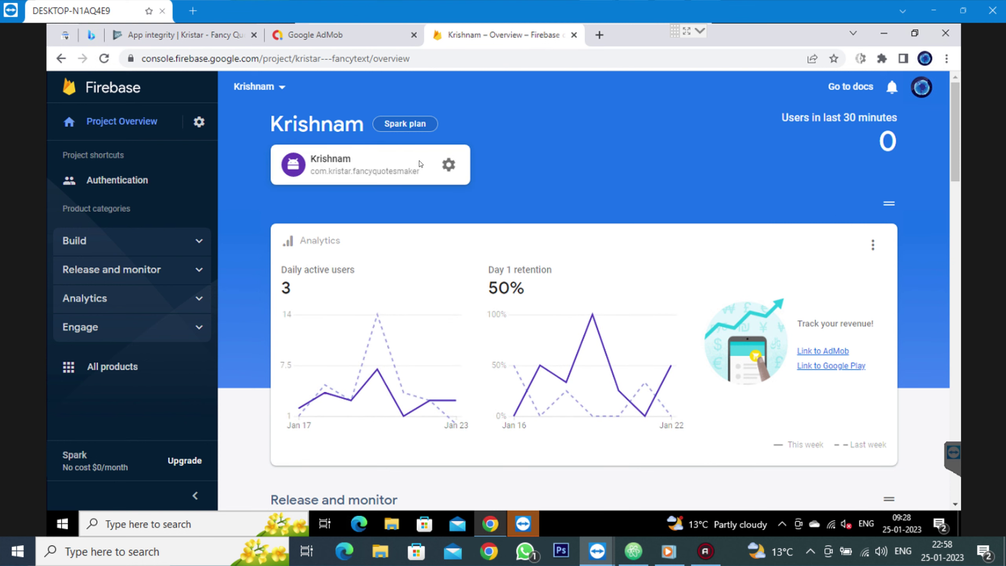
{"action": "left_click", "coordinate": [448, 165]}
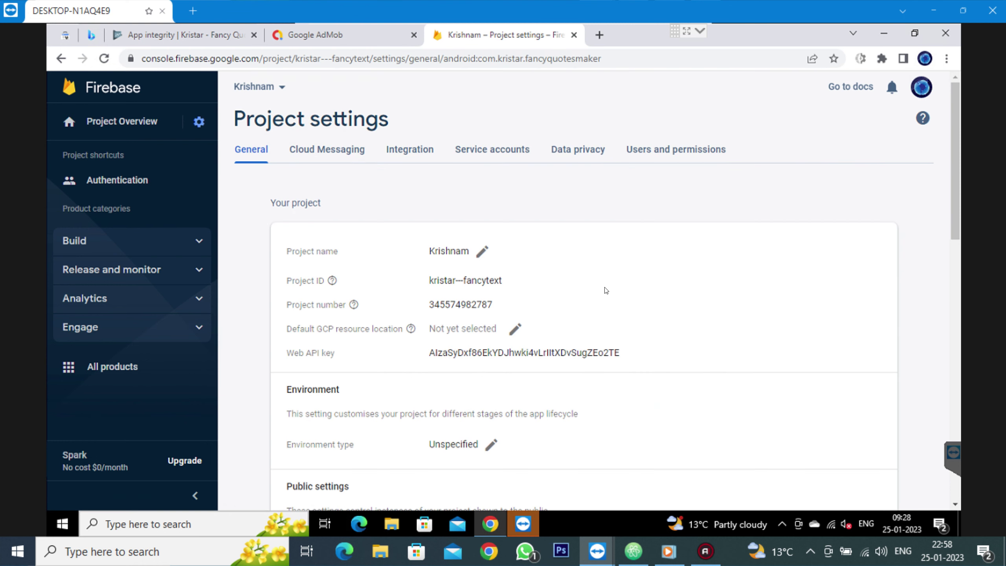
- Add the copied app signing SHA-1 as a certificate fingerprint of the Krishnam Android app and save it
{"action": "scroll", "coordinate": [605, 290], "scroll_direction": "down", "scroll_amount": 5}
{"action": "scroll", "coordinate": [605, 290], "scroll_direction": "down", "scroll_amount": 5}
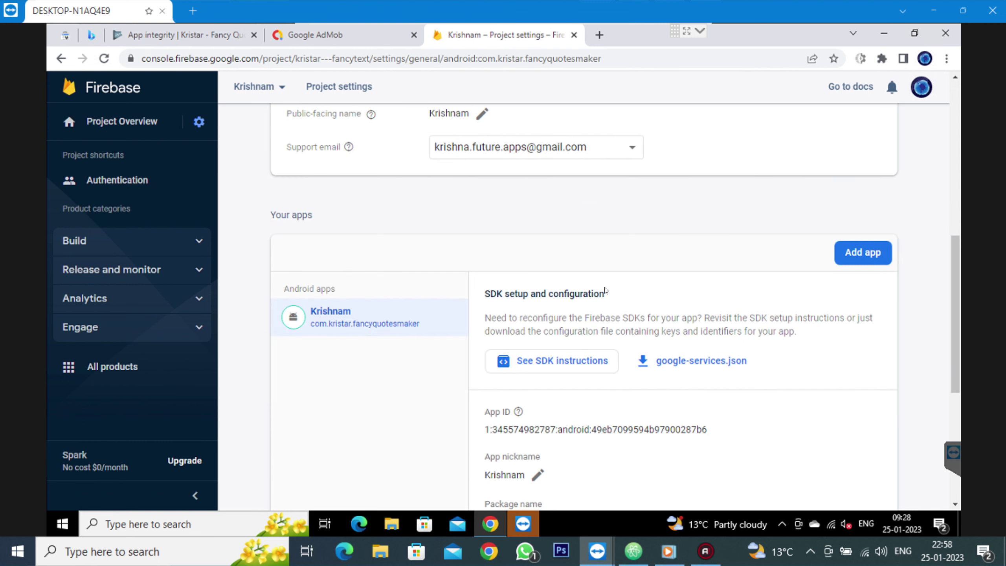
{"action": "scroll", "coordinate": [605, 290], "scroll_direction": "down", "scroll_amount": 5}
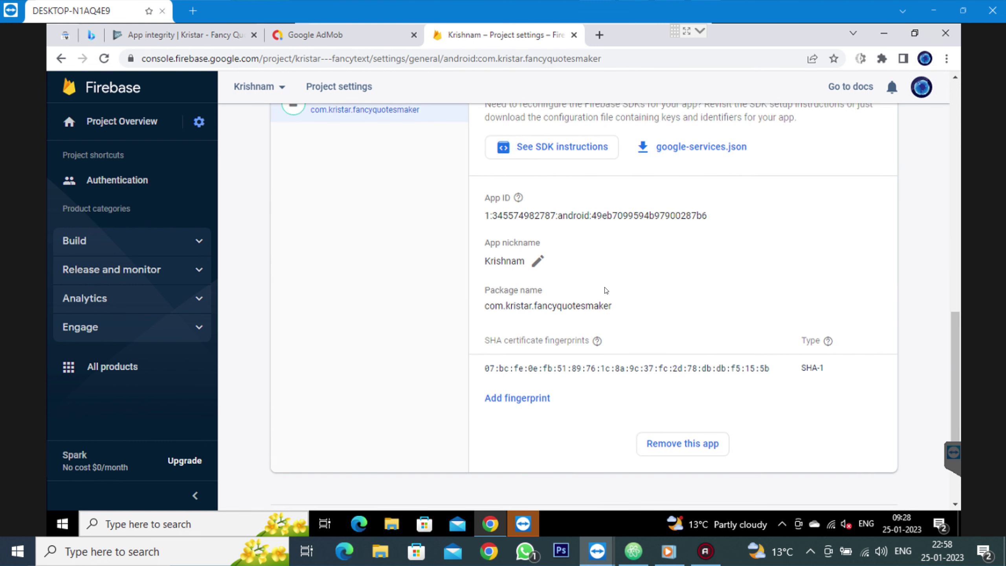
{"action": "left_click", "coordinate": [527, 397]}
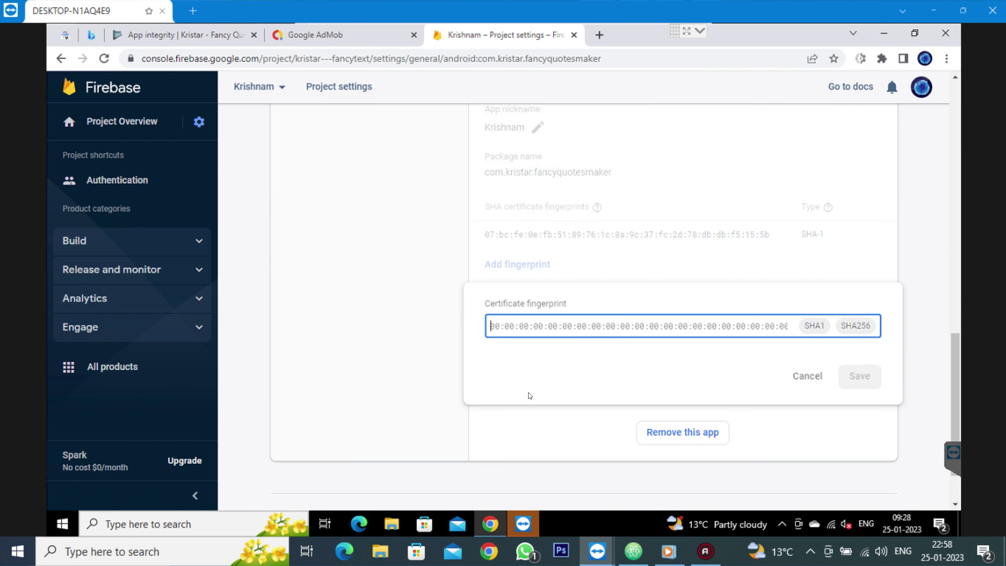
{"action": "right_click", "coordinate": [607, 322]}
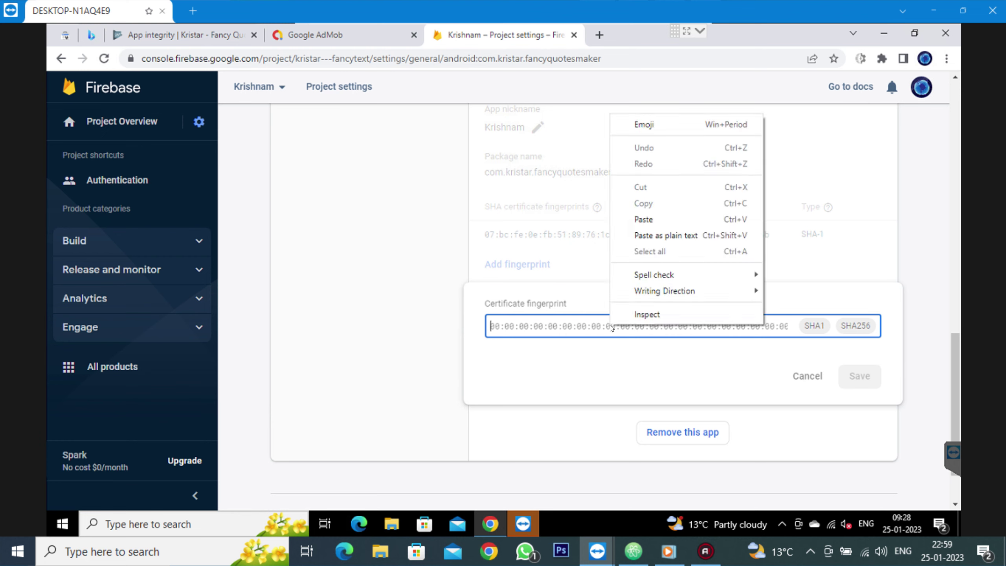
{"action": "left_click", "coordinate": [679, 218]}
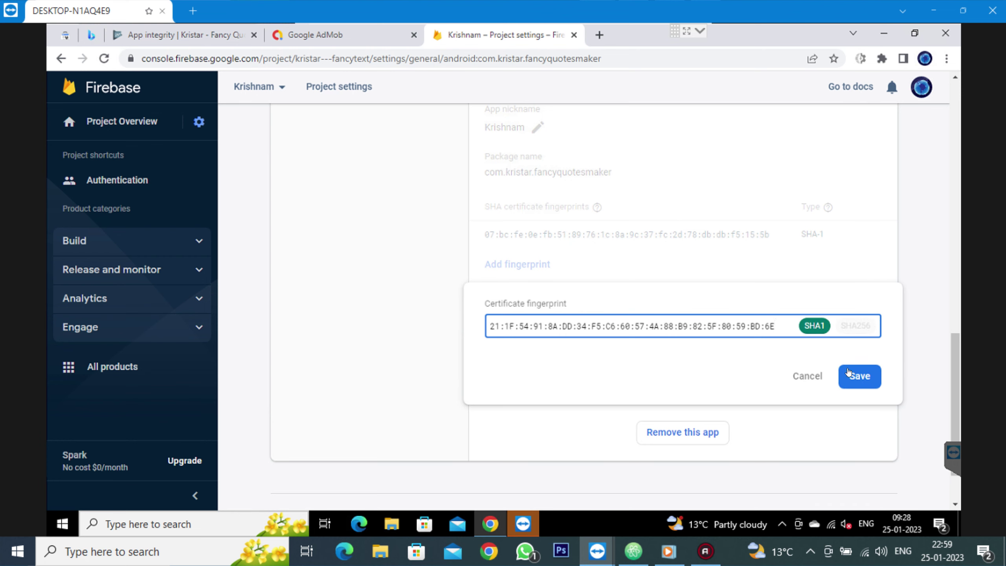
{"action": "left_click", "coordinate": [859, 376]}
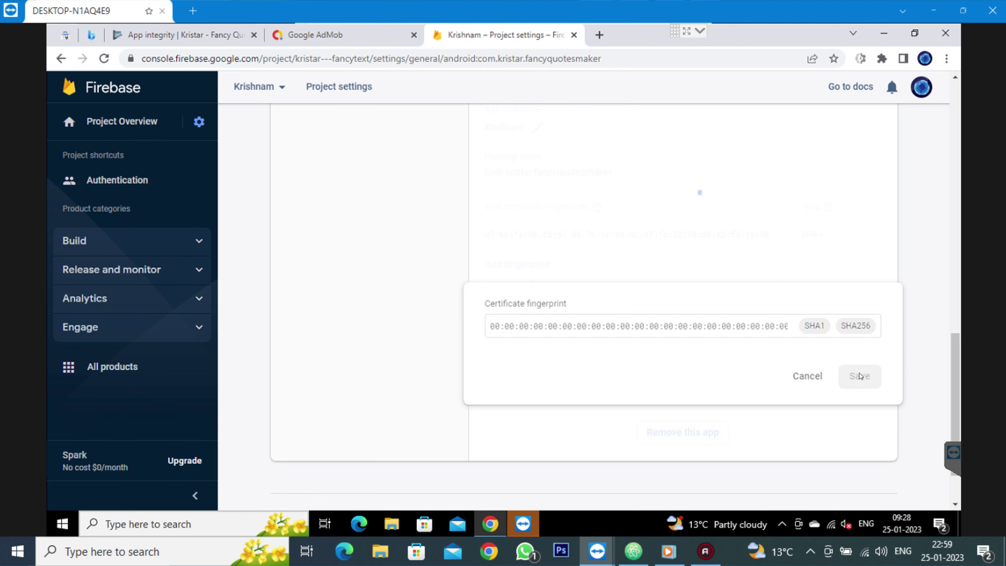
- Copy the app signing key certificate's SHA-256 fingerprint from the Play Console and save it as a new fingerprint in the Firebase app settings
{"action": "left_click", "coordinate": [193, 34]}
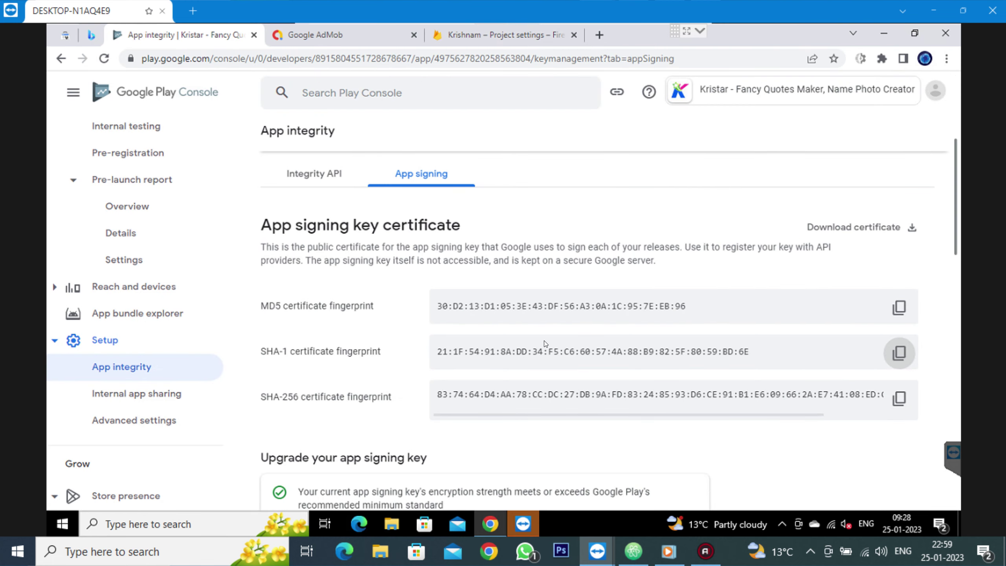
{"action": "left_click", "coordinate": [899, 397]}
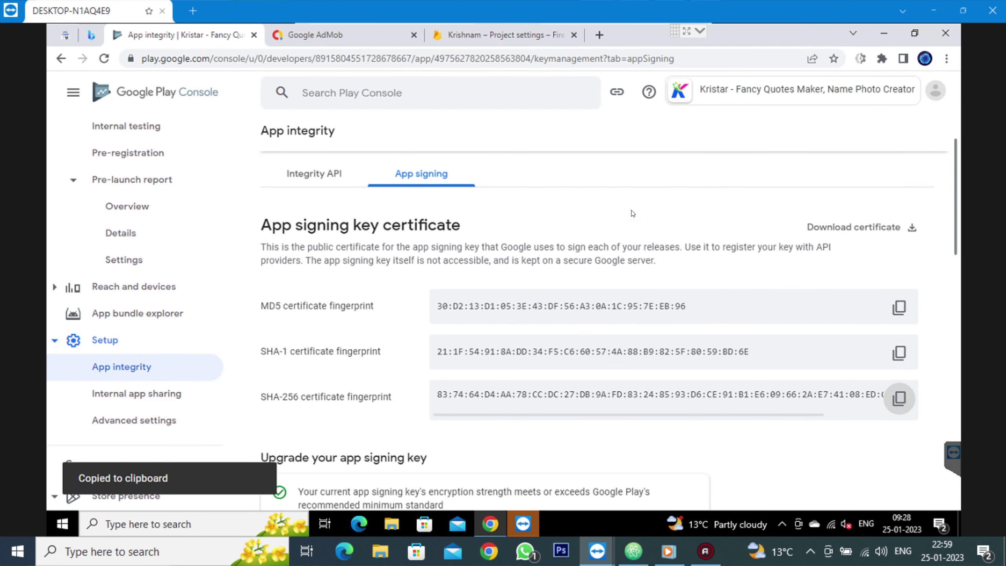
{"action": "left_click", "coordinate": [505, 34]}
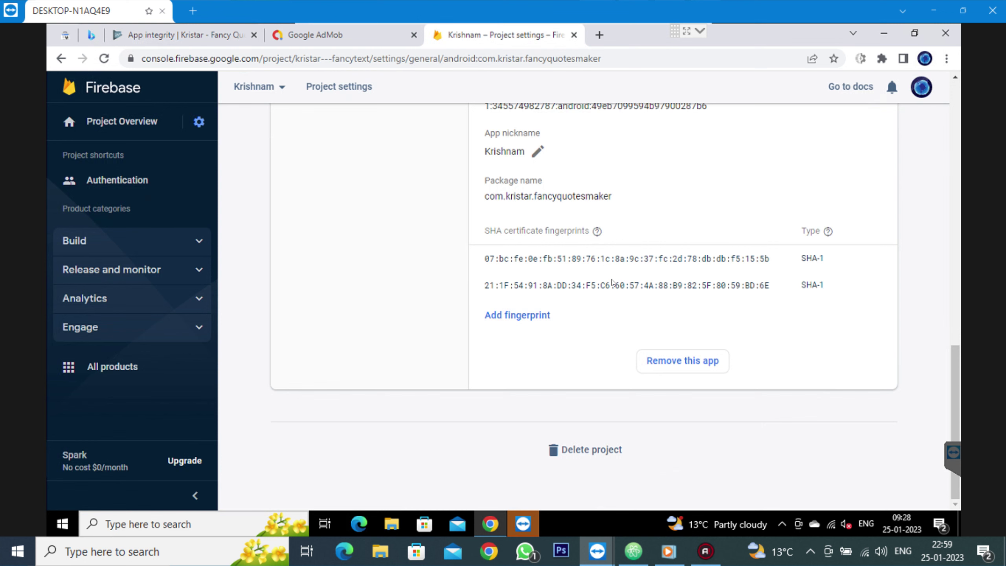
{"action": "left_click", "coordinate": [517, 315]}
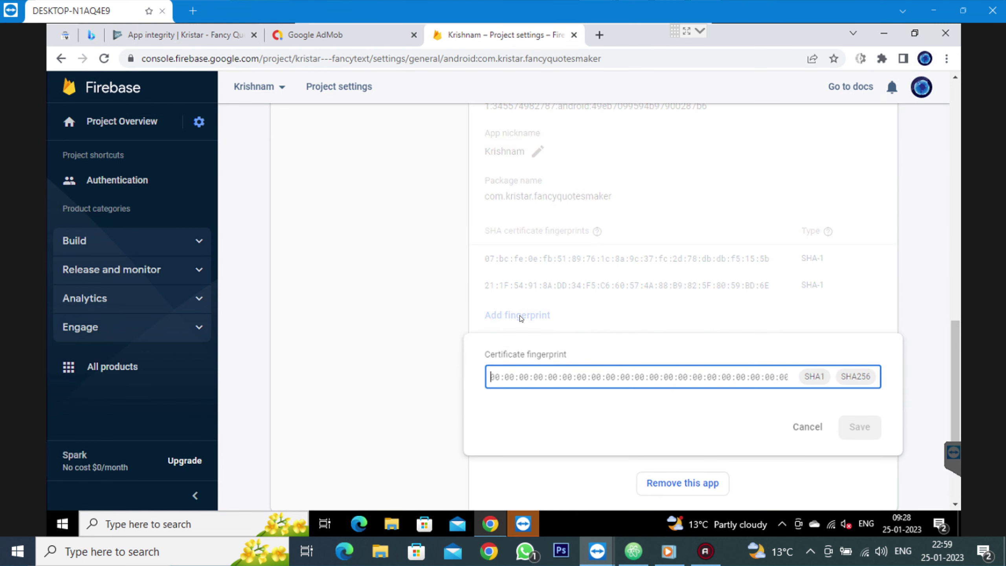
{"action": "right_click", "coordinate": [526, 371]}
{"action": "left_click", "coordinate": [583, 267]}
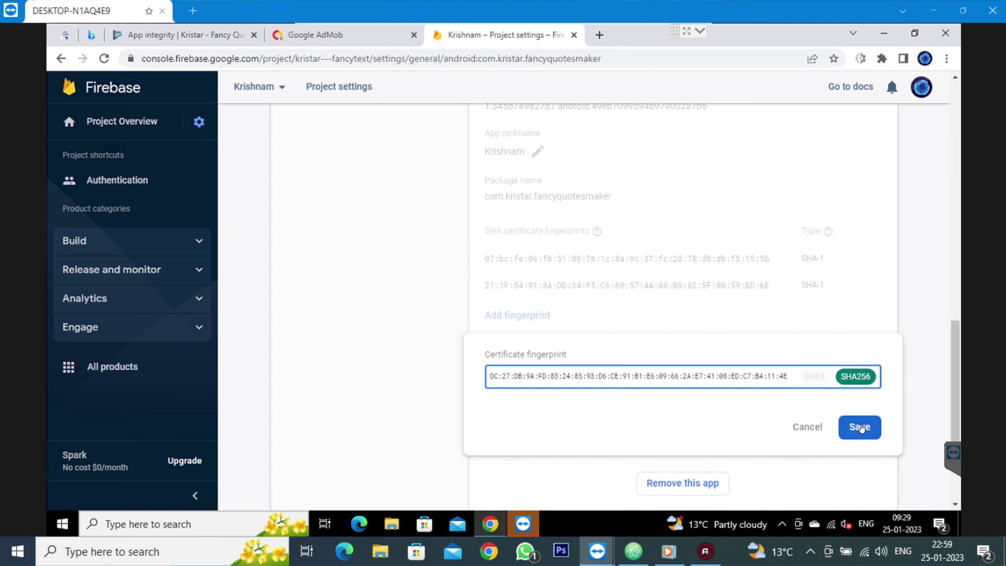
{"action": "left_click", "coordinate": [860, 426]}
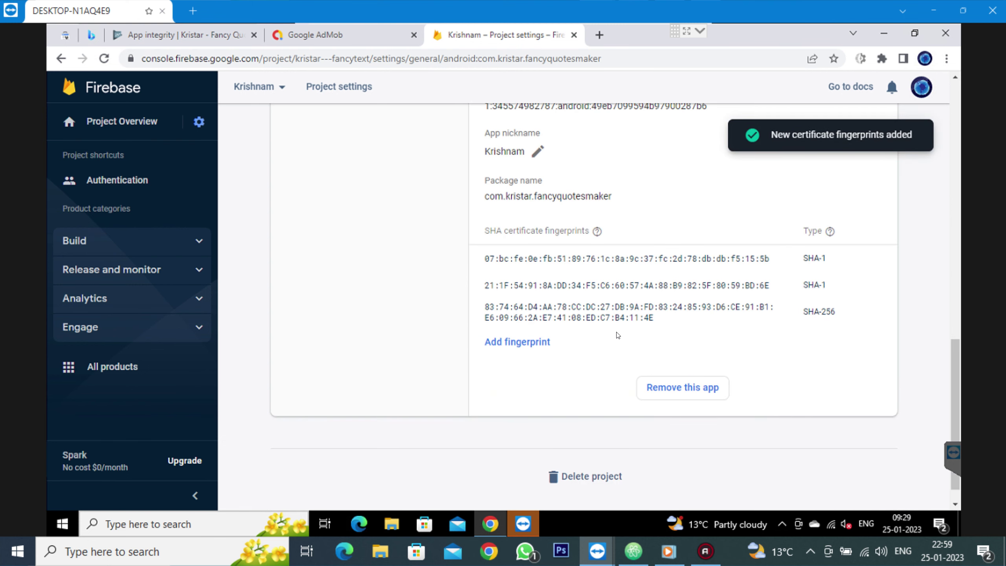
- Return to the Play Console, point out the app signing and upload key certificate headings, and copy the upload key certificate's SHA-1 fingerprint
{"action": "left_click", "coordinate": [204, 38]}
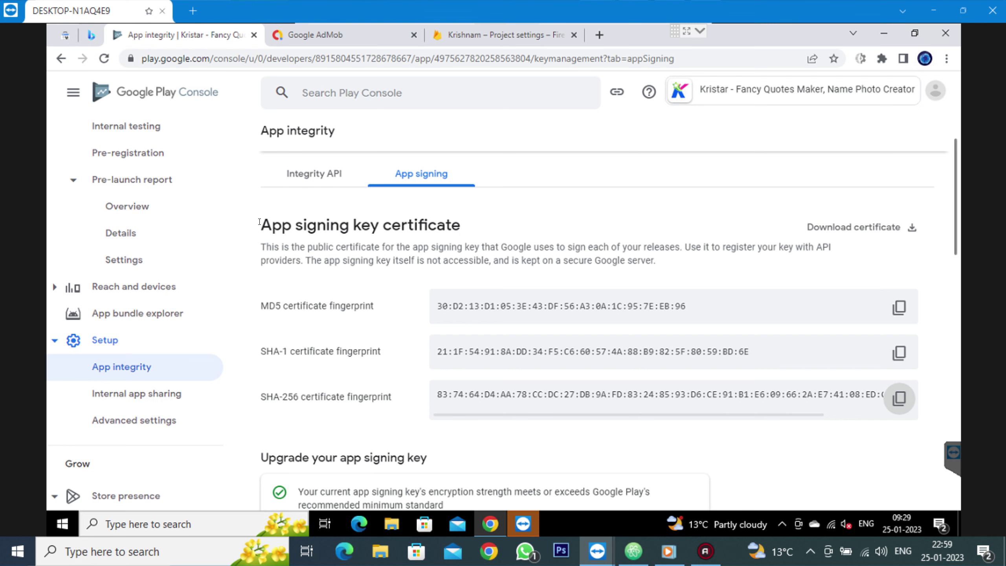
{"action": "left_click_drag", "start_coordinate": [259, 222], "coordinate": [465, 233]}
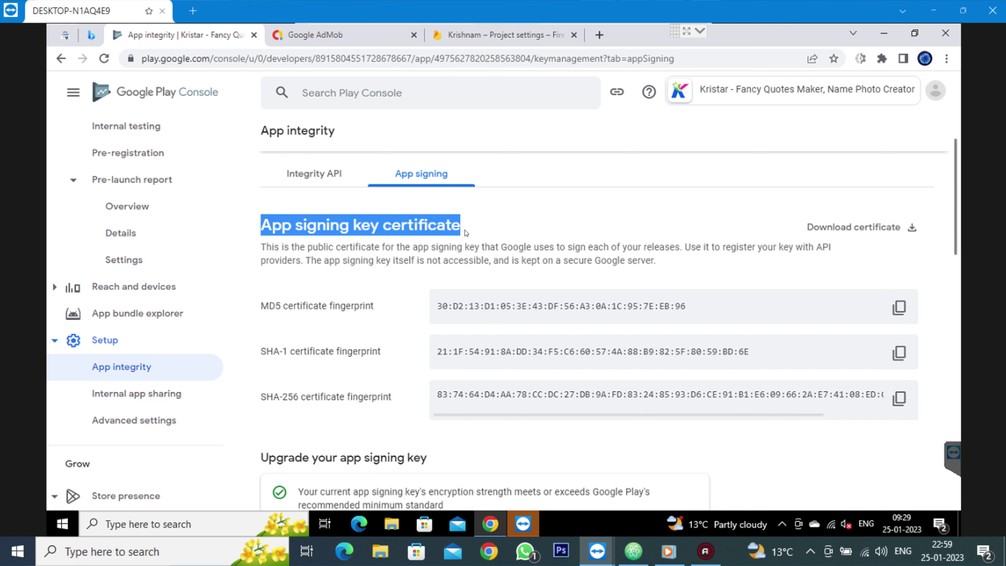
{"action": "left_click", "coordinate": [465, 233]}
{"action": "scroll", "coordinate": [466, 233], "scroll_direction": "down", "scroll_amount": 5}
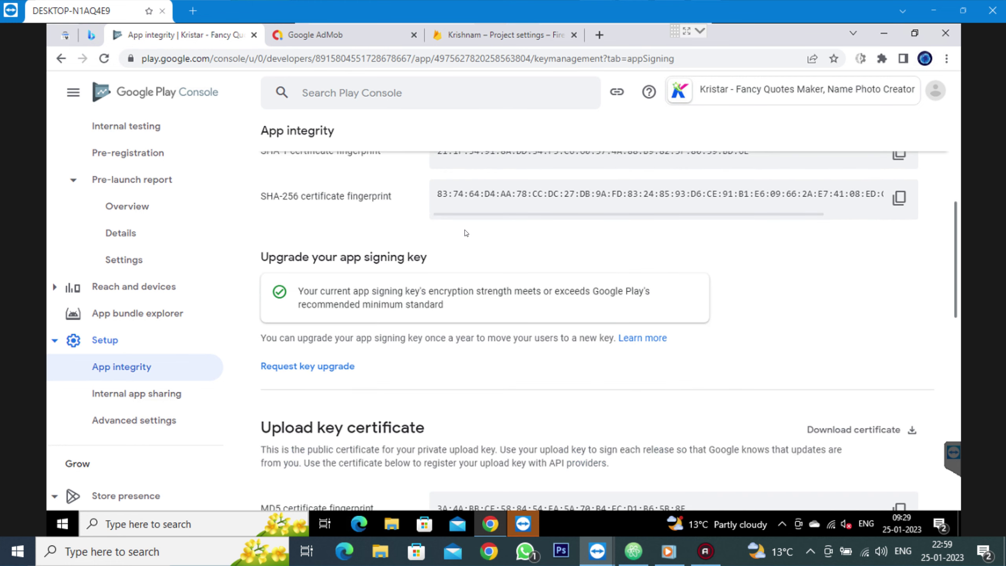
{"action": "scroll", "coordinate": [465, 233], "scroll_direction": "down", "scroll_amount": 3}
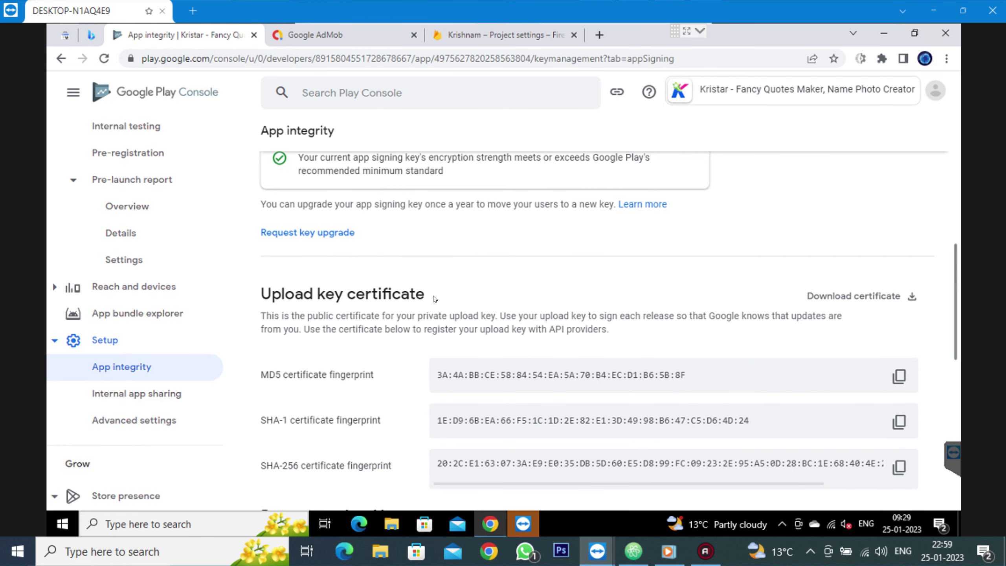
{"action": "left_click_drag", "start_coordinate": [435, 299], "coordinate": [260, 289]}
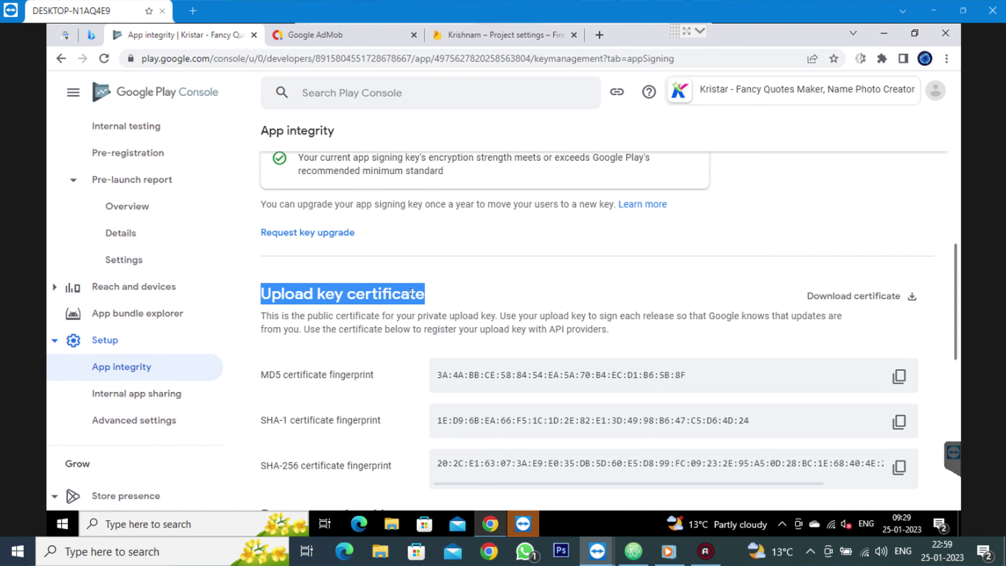
{"action": "left_click", "coordinate": [412, 292]}
{"action": "scroll", "coordinate": [415, 298], "scroll_direction": "down", "scroll_amount": 3}
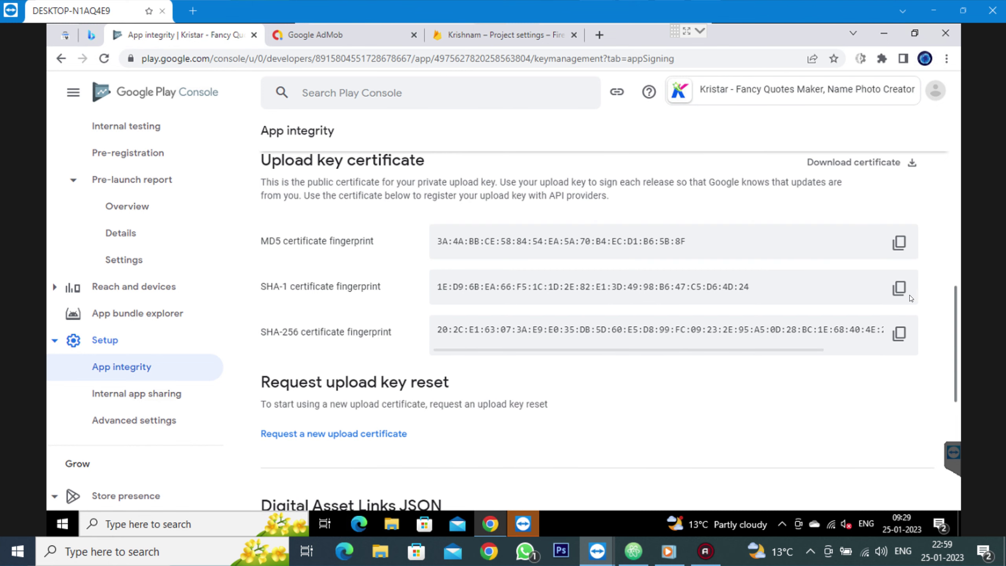
{"action": "left_click", "coordinate": [899, 289]}
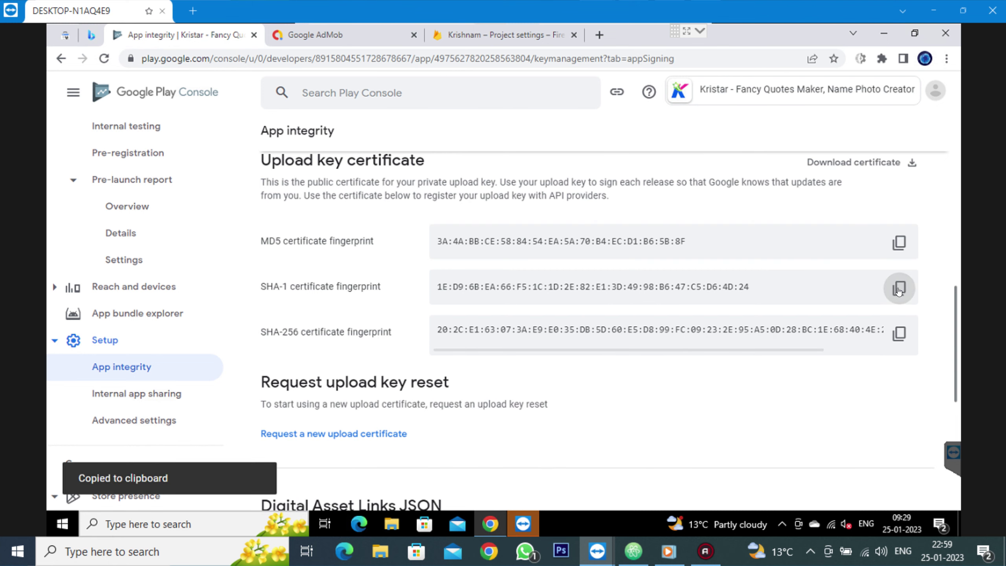
- Switch to the Firebase project settings and save the copied upload key SHA-1 as another certificate fingerprint
{"action": "left_click", "coordinate": [487, 34]}
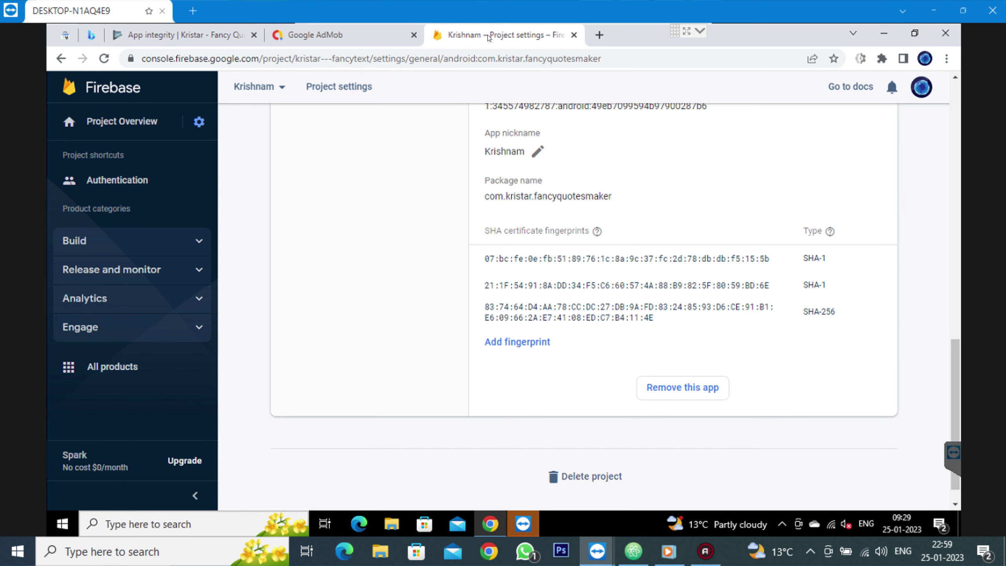
{"action": "left_click", "coordinate": [532, 349]}
{"action": "key", "text": "ctrl+v"}
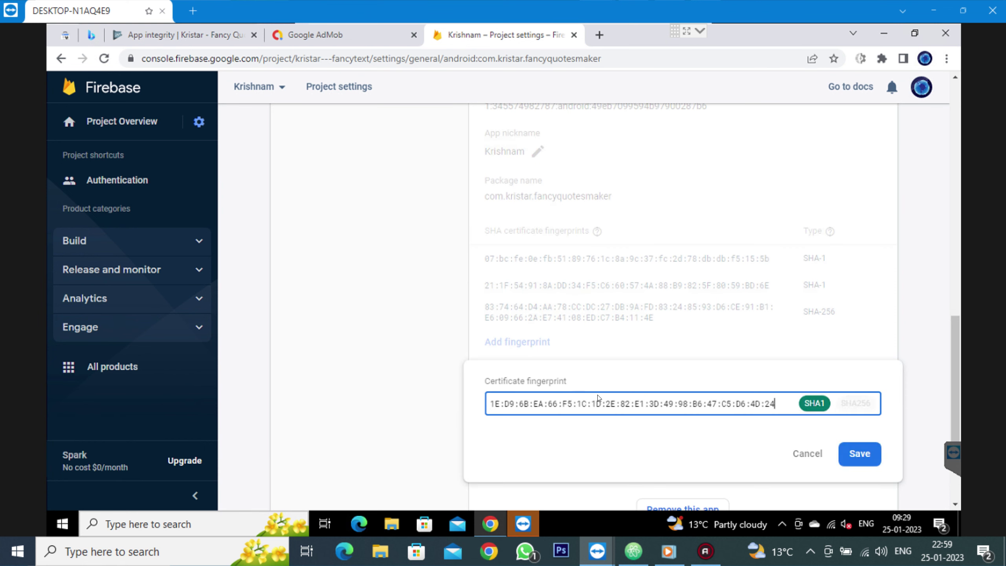
{"action": "left_click", "coordinate": [857, 454]}
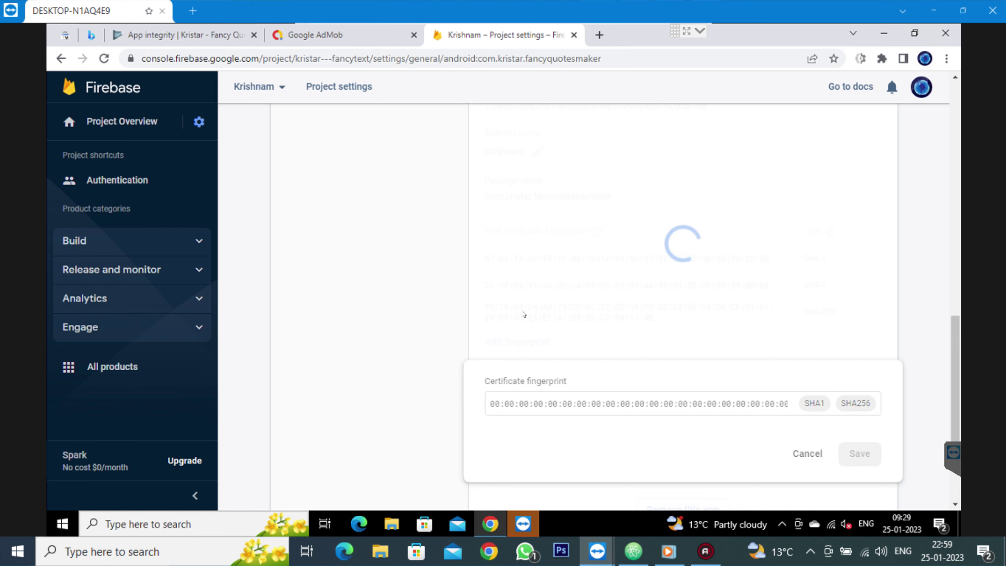
- Copy the upload key certificate's SHA-256 fingerprint from the Play Console and add it to the Android app's fingerprints in Firebase
{"action": "left_click", "coordinate": [213, 35]}
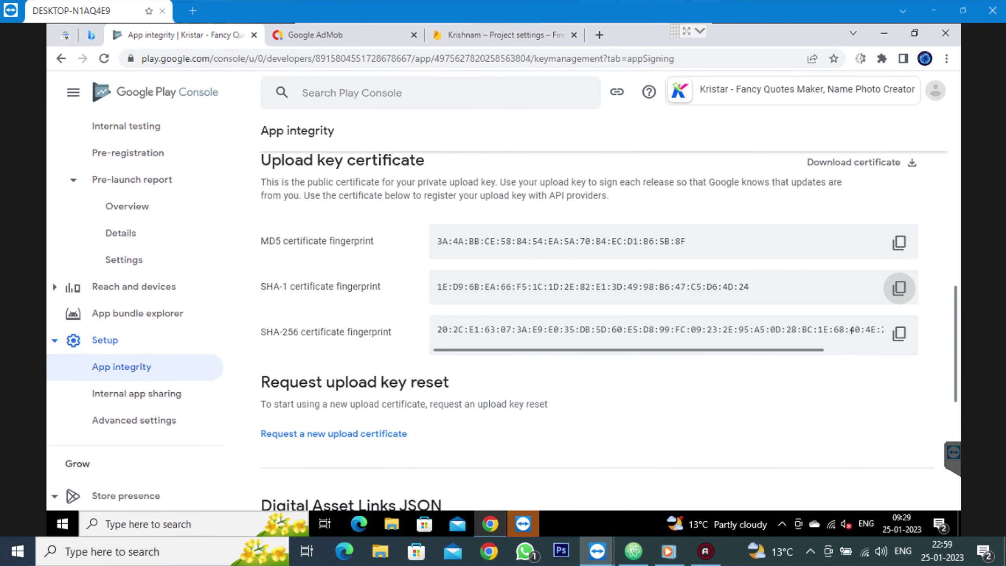
{"action": "left_click", "coordinate": [898, 333]}
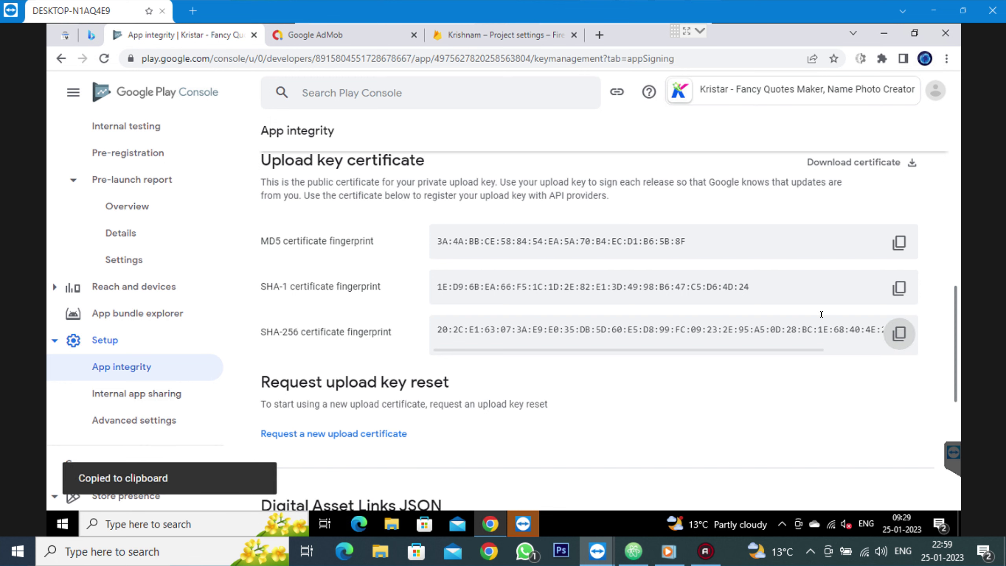
{"action": "left_click", "coordinate": [492, 40]}
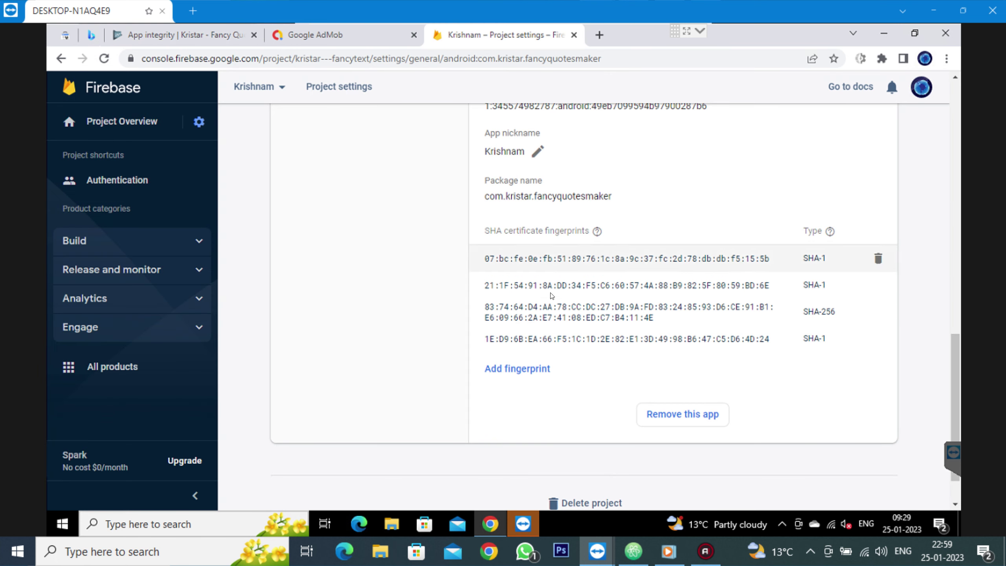
{"action": "left_click", "coordinate": [540, 367]}
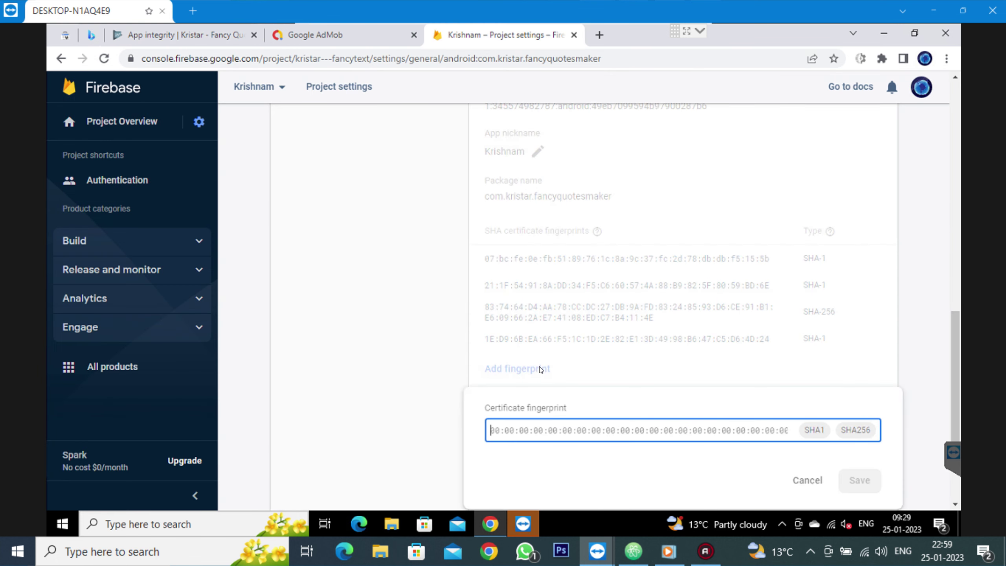
{"action": "right_click", "coordinate": [547, 426]}
{"action": "left_click", "coordinate": [623, 314]}
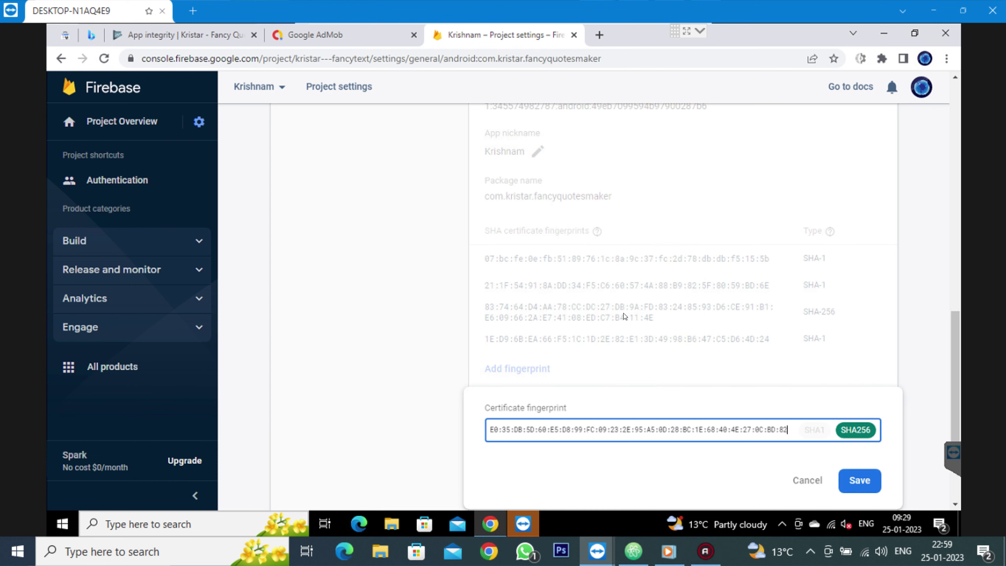
{"action": "left_click", "coordinate": [858, 478]}
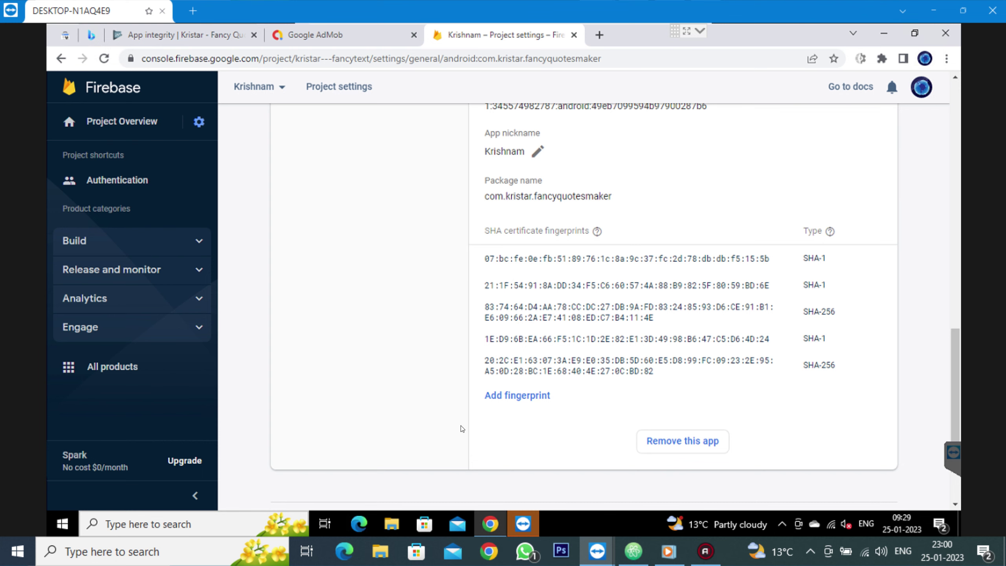
- Switch to the Atom notes, write "Now you are done." on line 17 and start a new line
{"action": "left_click", "coordinate": [634, 551]}
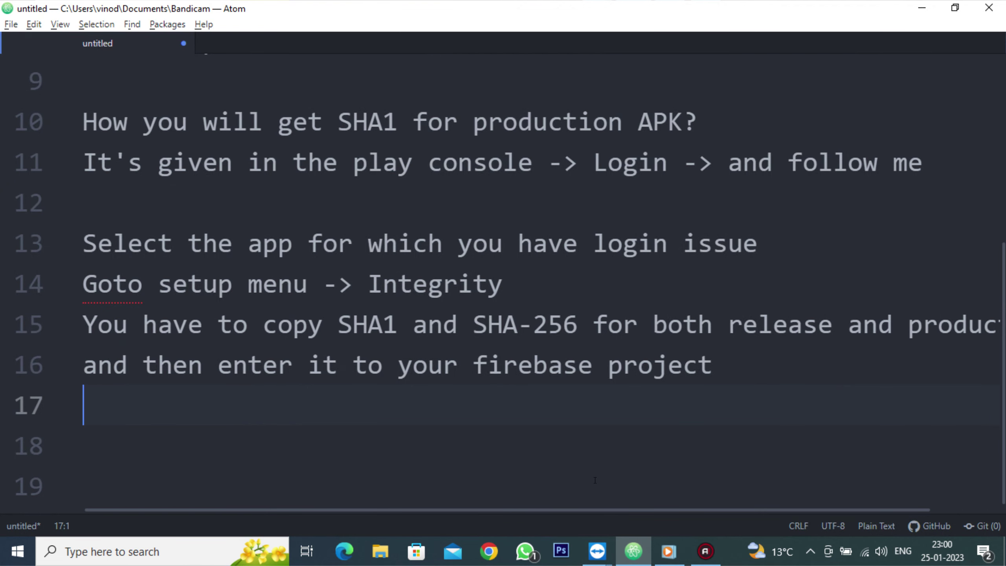
{"action": "type", "text": "Now you a"}
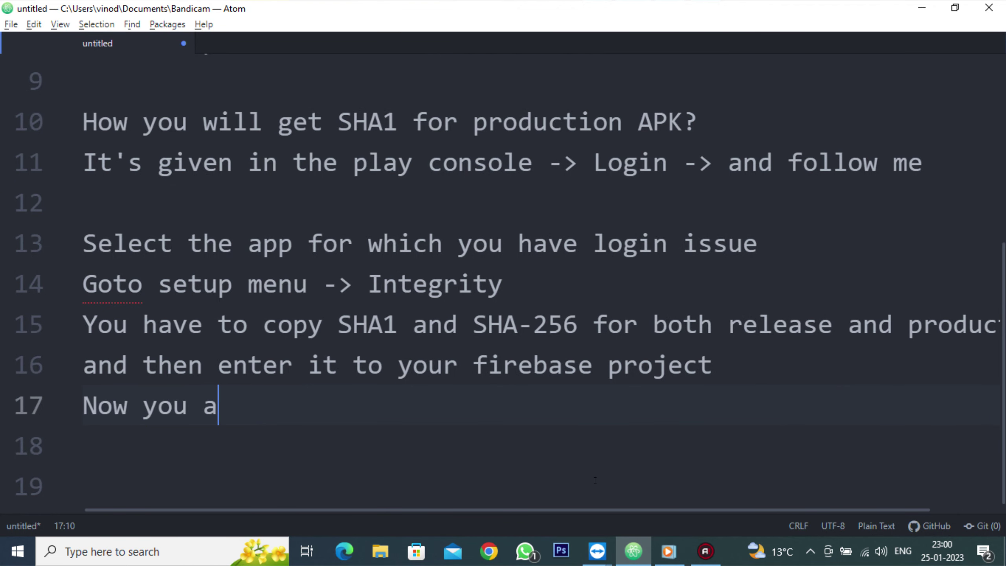
{"action": "type", "text": "re done."}
{"action": "key", "text": "Return"}
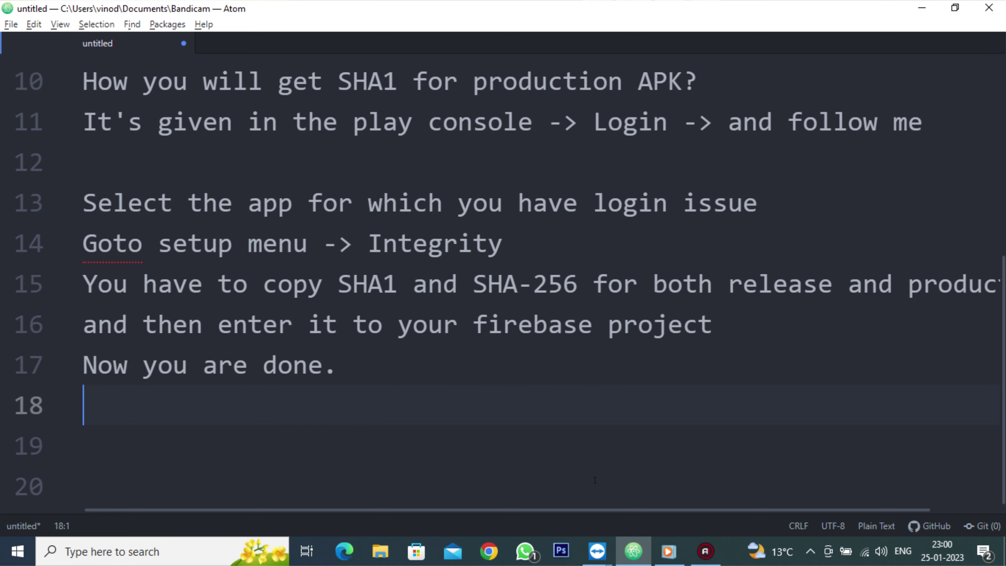
- Write "Clear your app cache, then try to login now. You will get it" on line 18 and start a new line
{"action": "type", "text": "Cle"}
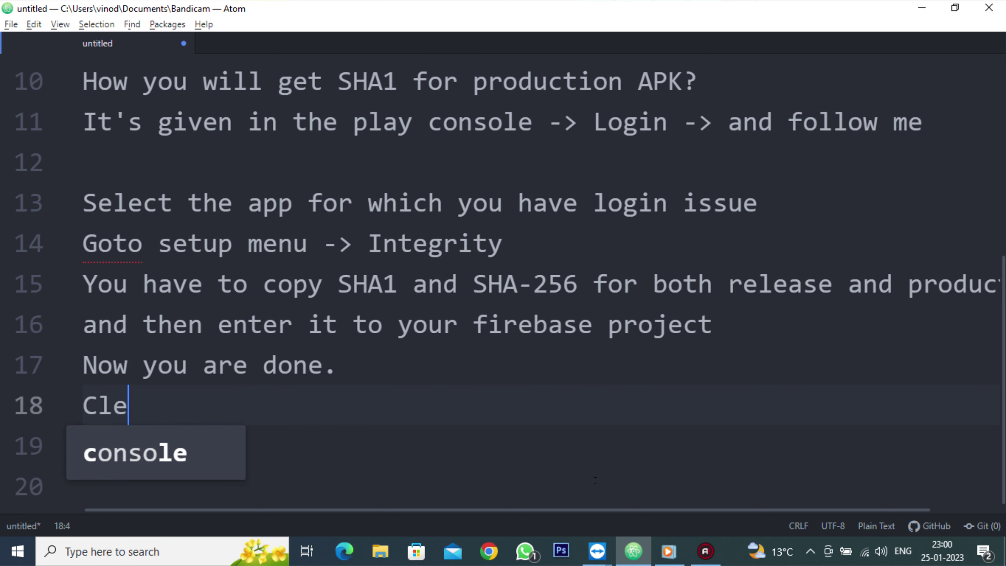
{"action": "type", "text": "ar your "}
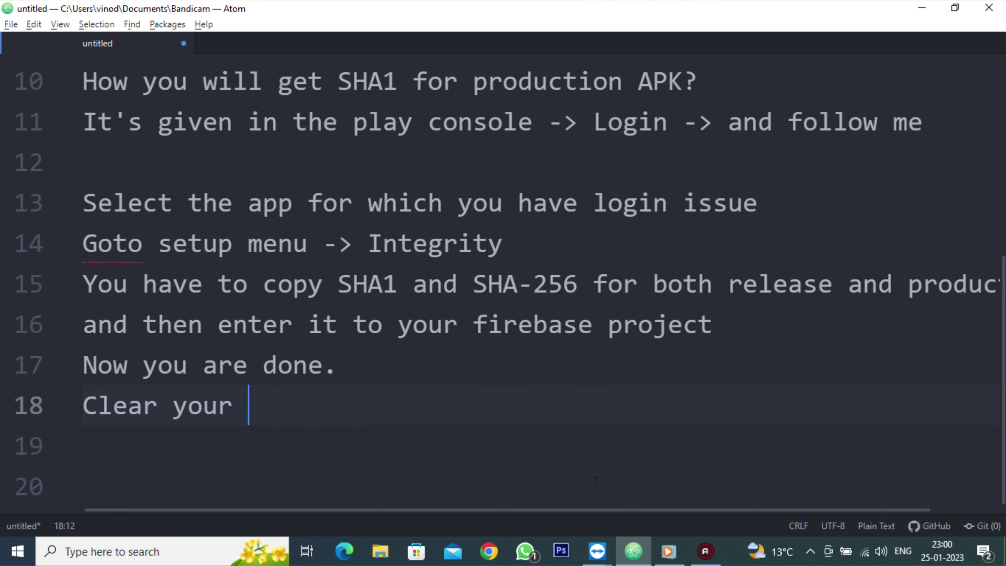
{"action": "type", "text": "app cac"}
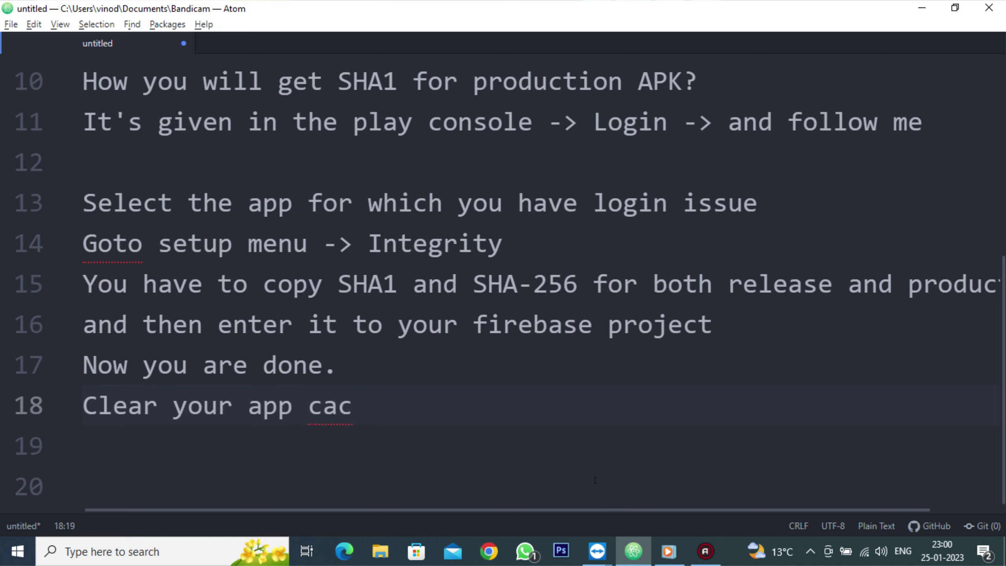
{"action": "type", "text": "he, t"}
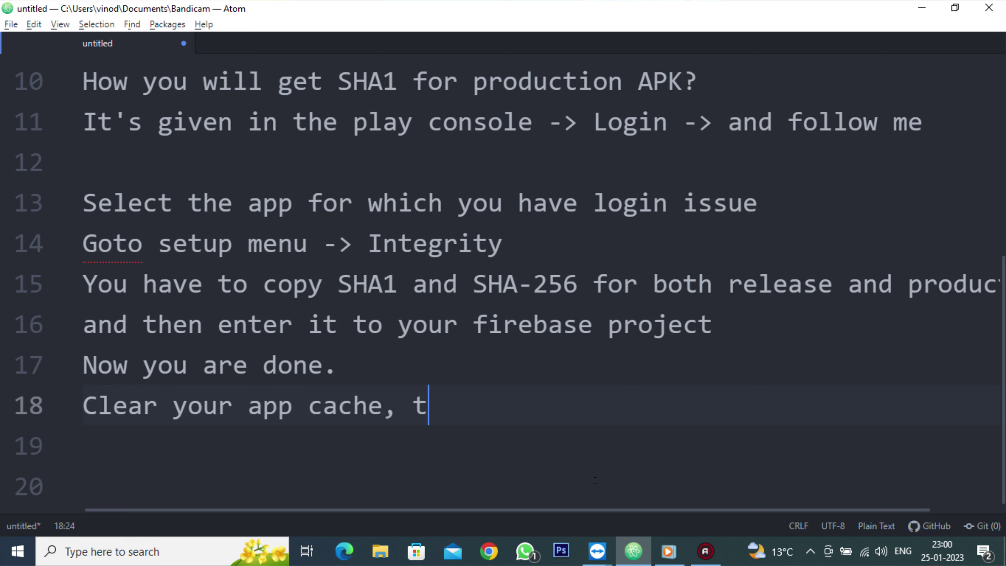
{"action": "type", "text": "hen try to "}
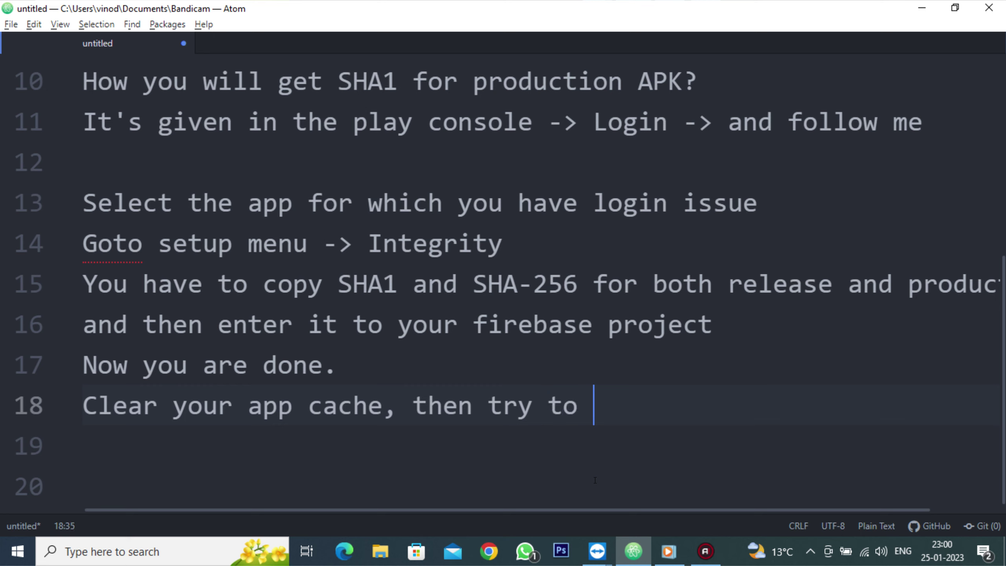
{"action": "type", "text": "login now."}
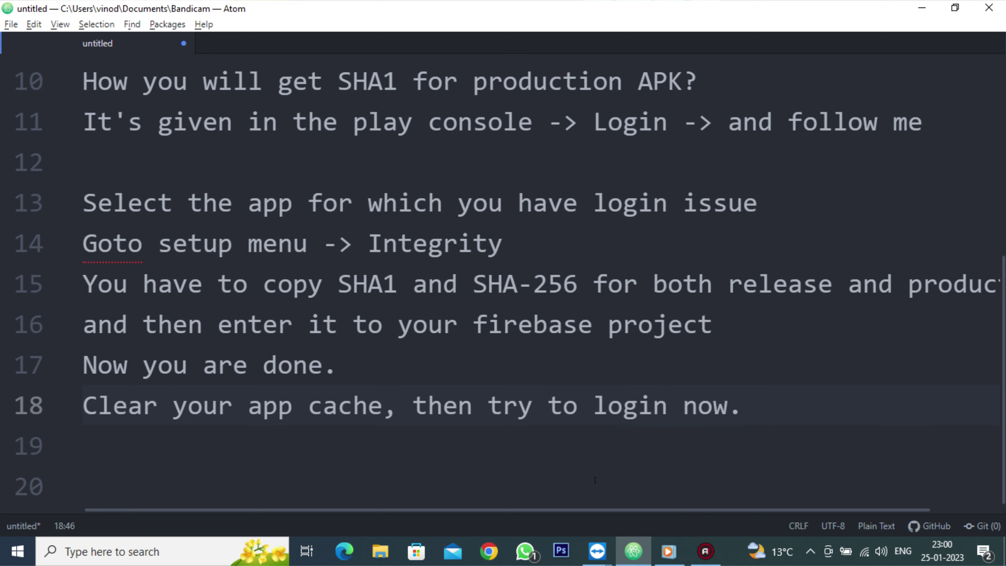
{"action": "type", "text": " You will "}
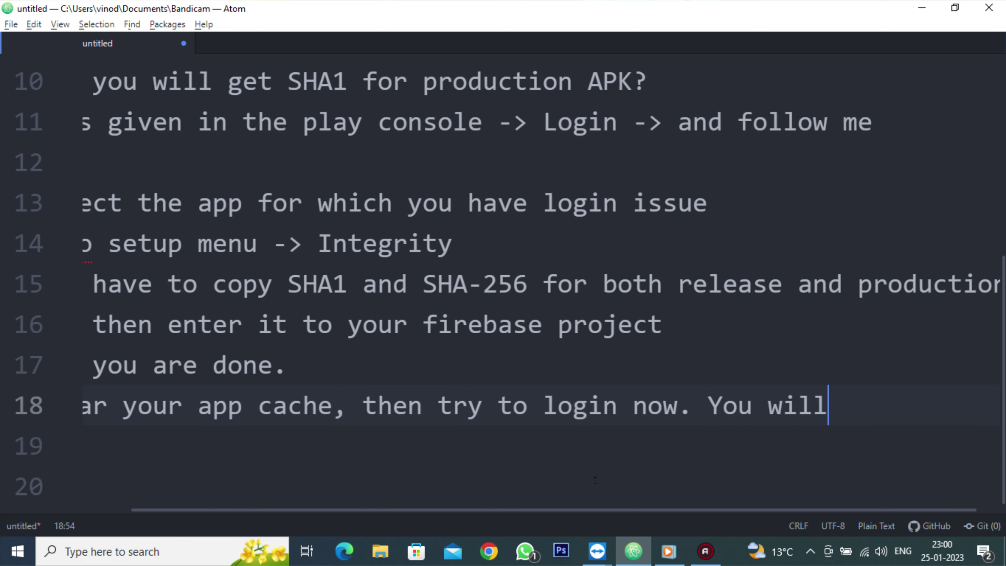
{"action": "type", "text": "get it"}
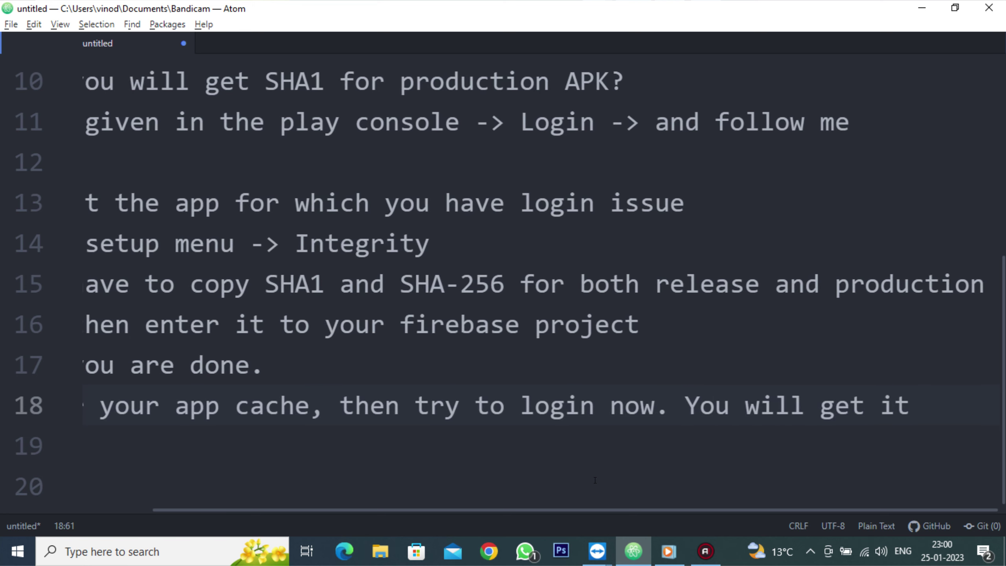
{"action": "key", "text": "Return"}
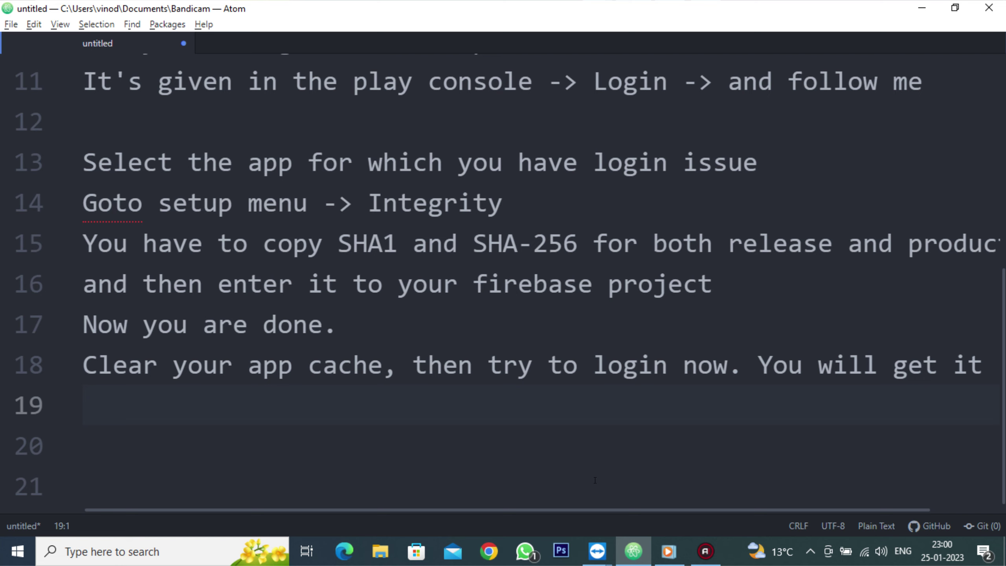
- Write the closing line "Thanks for watching." on line 19, correcting the spelling of "watching", and move to line 20
{"action": "type", "text": "Thanks for wacthing."}
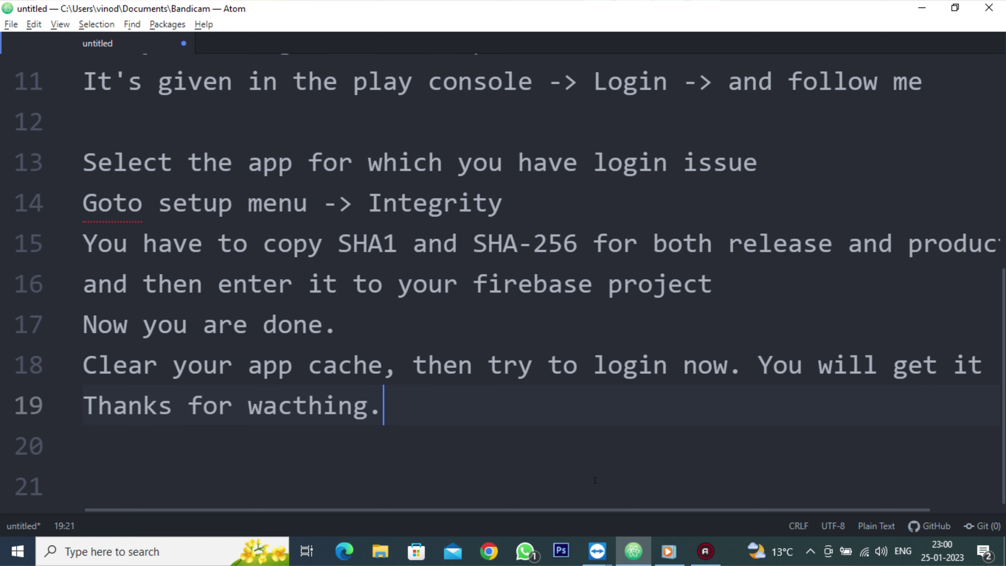
{"action": "key", "text": "Return"}
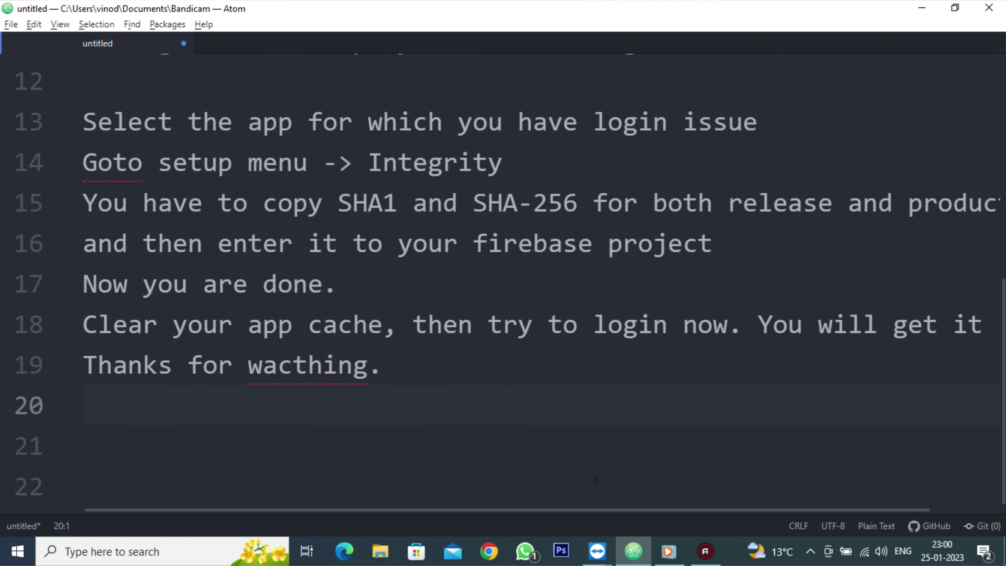
{"action": "key", "text": "Left"}
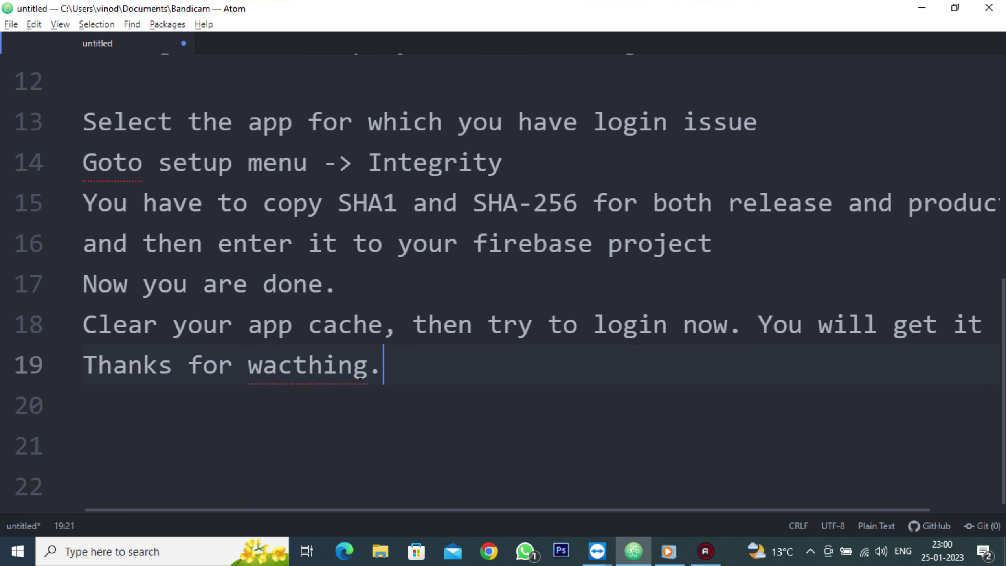
{"action": "left_click", "coordinate": [295, 355]}
{"action": "key", "text": "BackSpace"}
{"action": "key", "text": "Right"}
{"action": "type", "text": "c"}
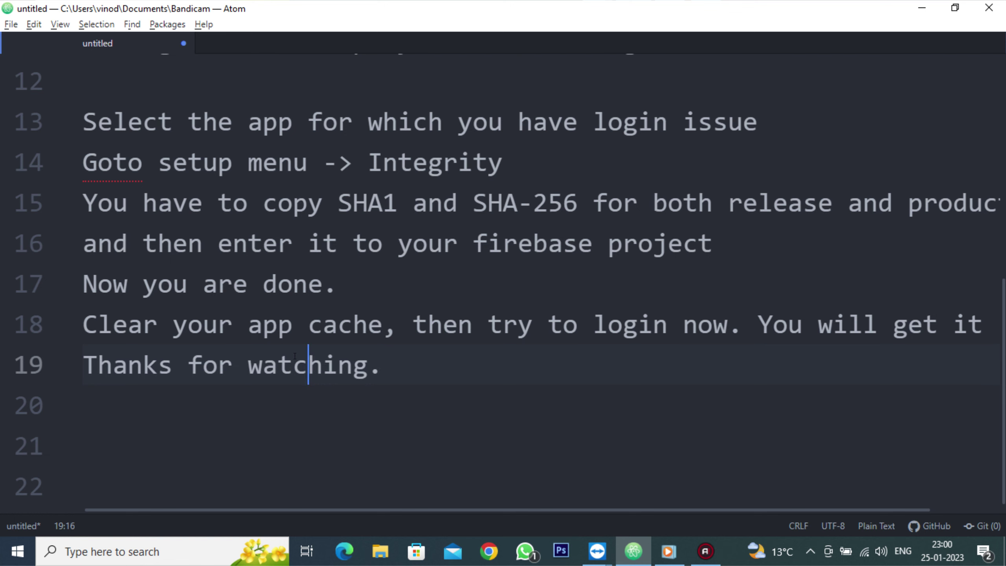
{"action": "key", "text": "Down"}
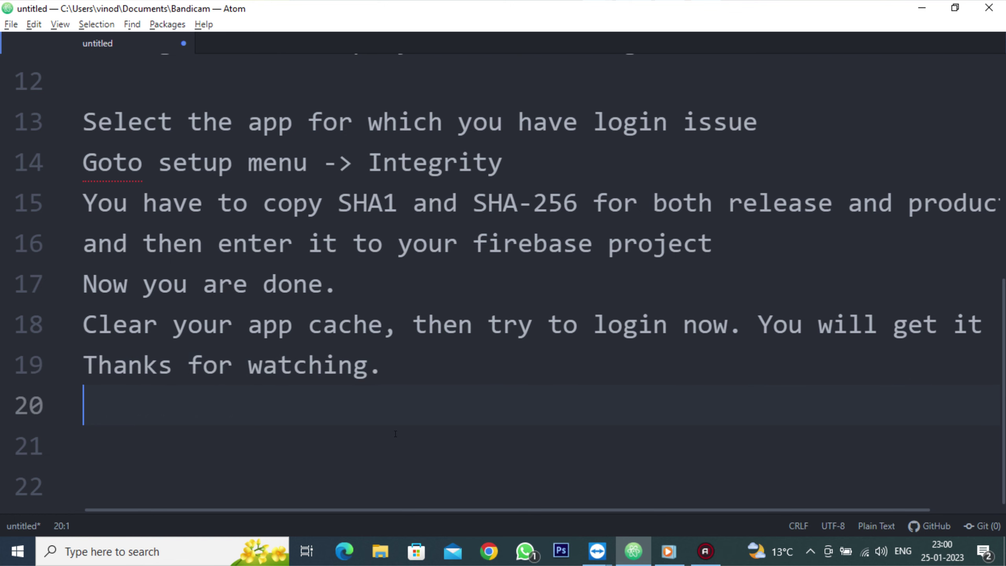